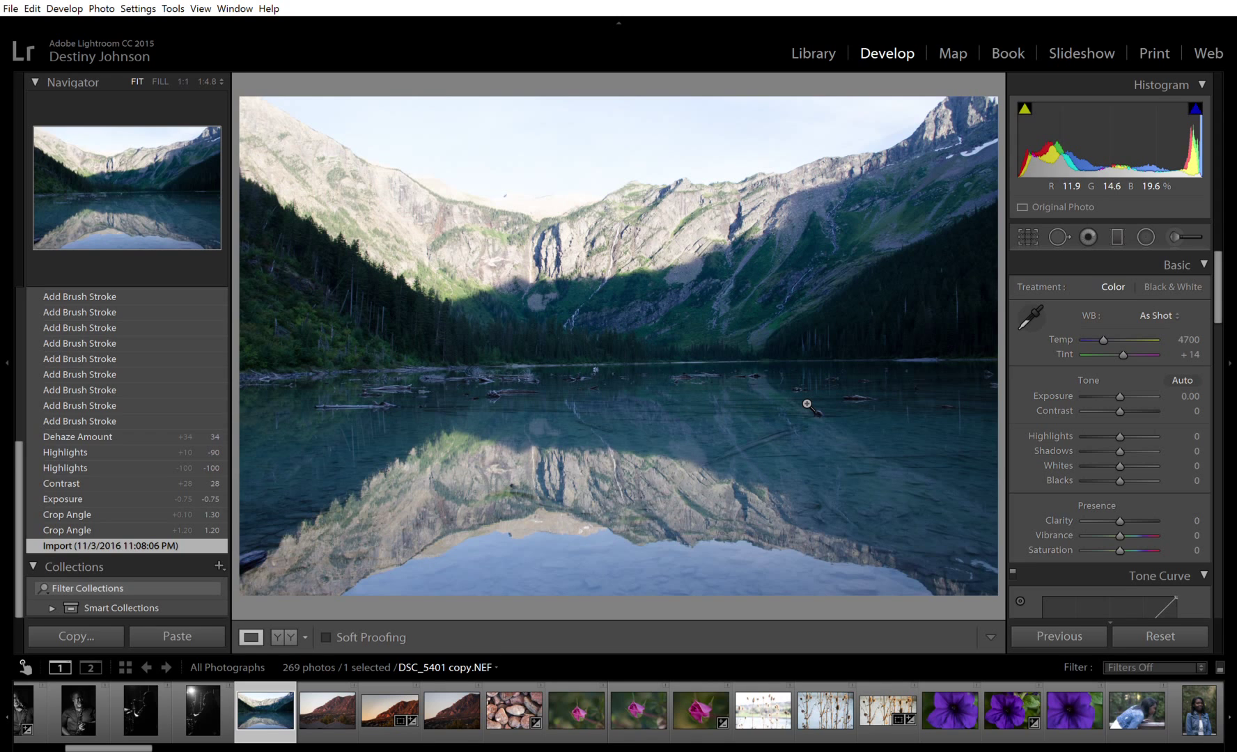
Straighten the lake photo with a crop angle of 1.25 and apply the crop.
left_click(1037, 230)
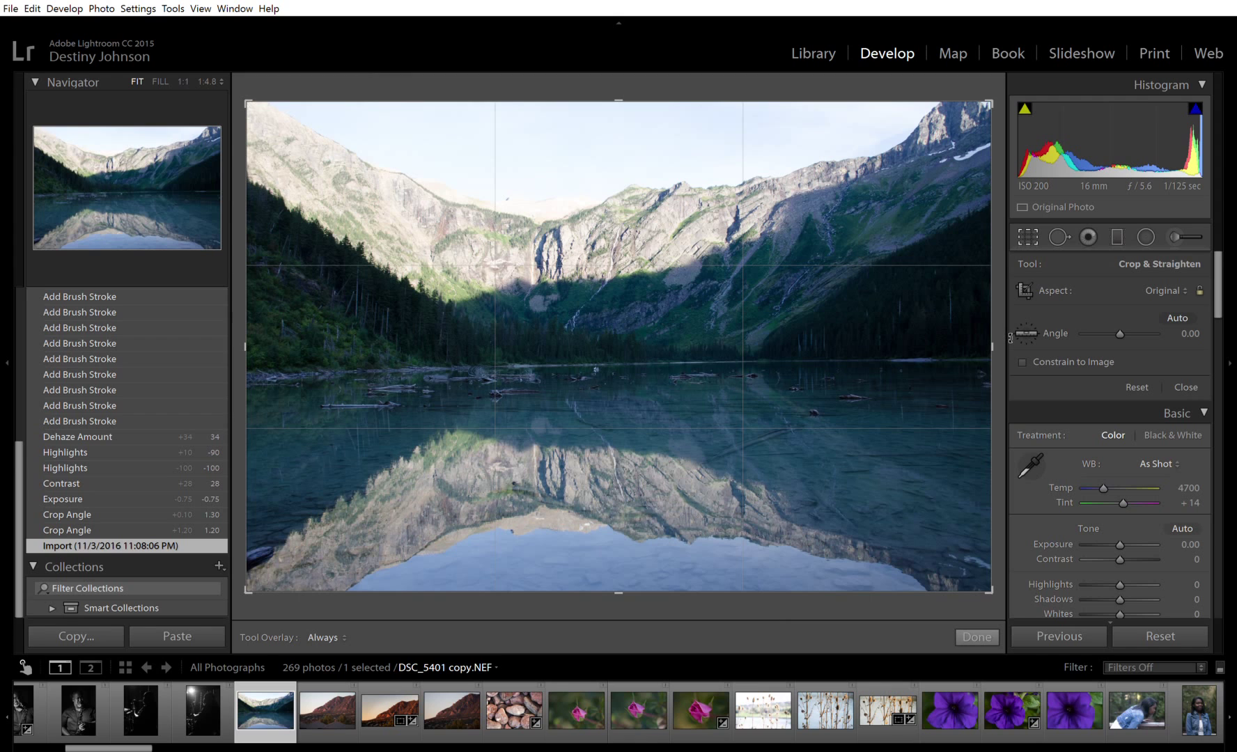
left_click_drag(1010, 338, 1012, 346)
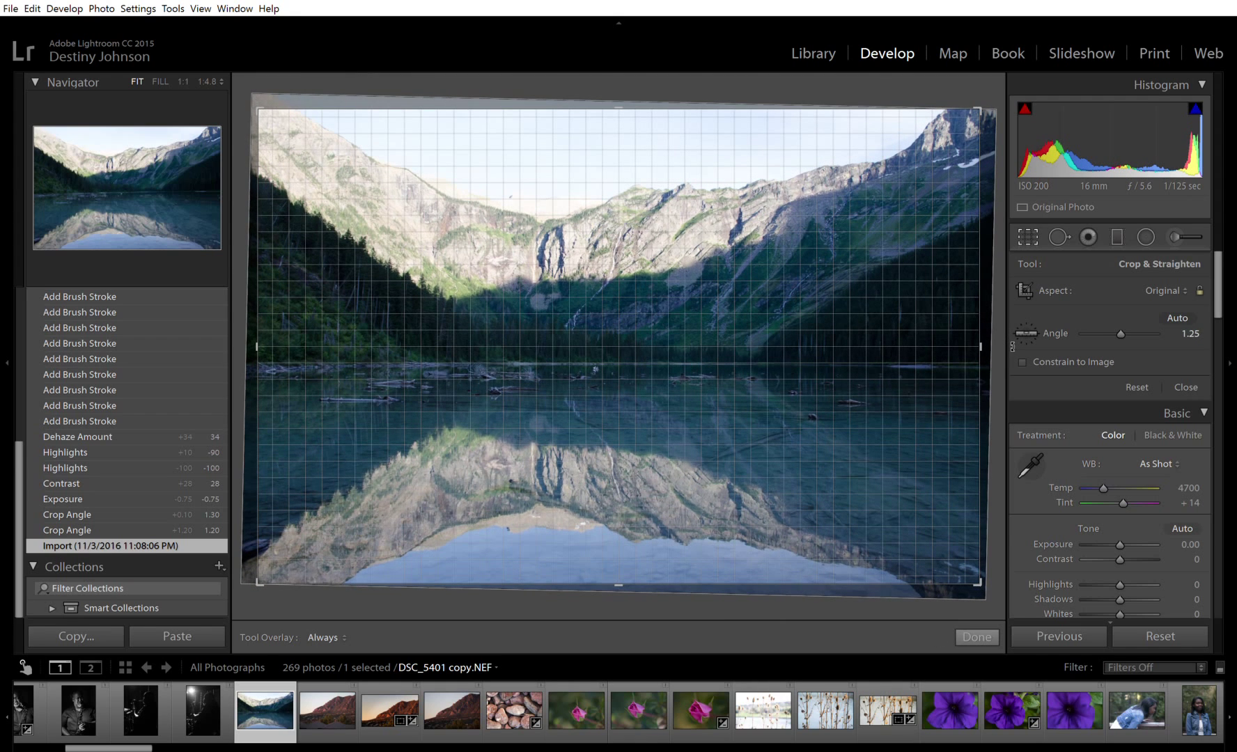
key("r")
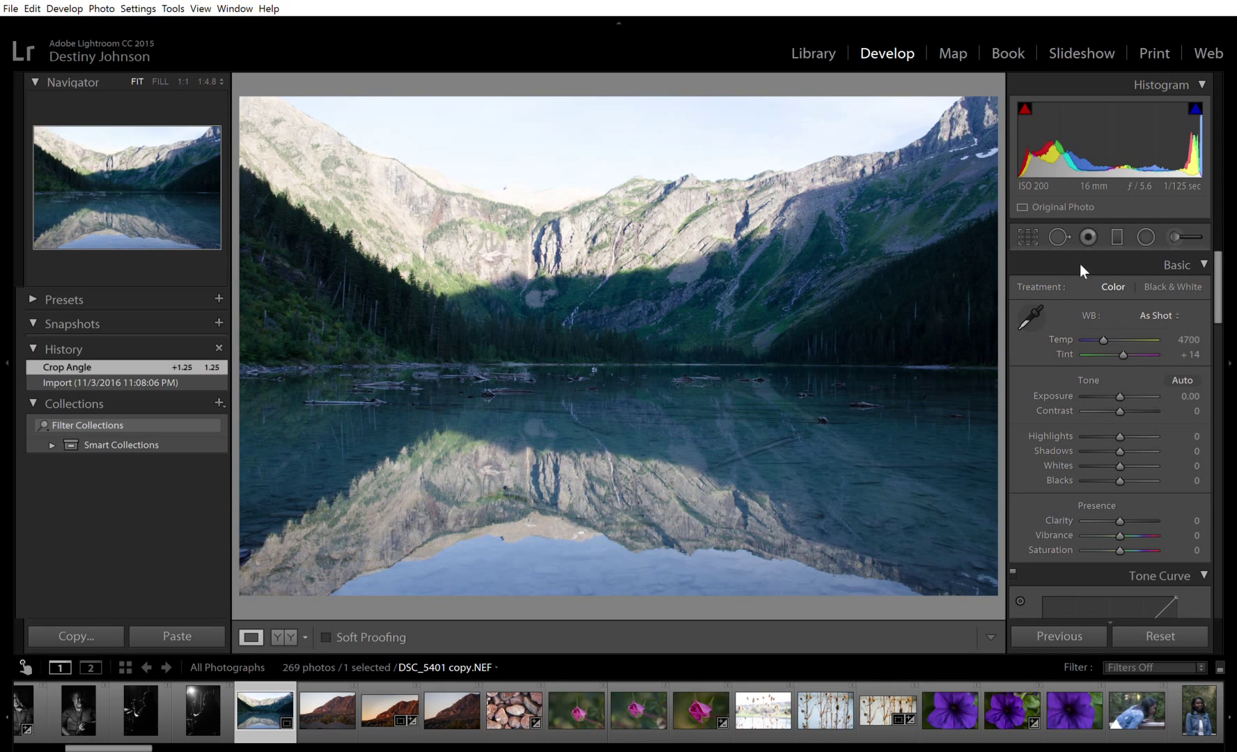
Set the photo's exposure to -0.75 and contrast to +16, and add a Dehaze amount of +26.
left_click_drag(1119, 382, 1113, 380)
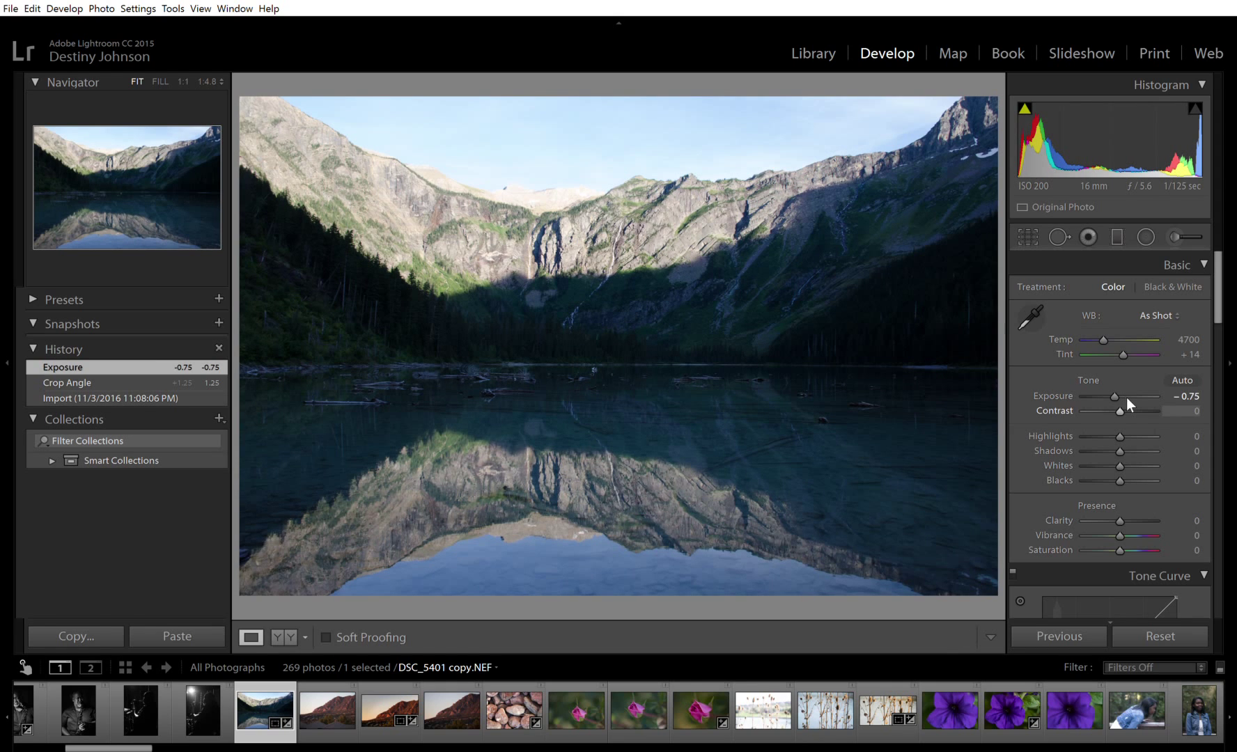
left_click_drag(1125, 396, 1129, 397)
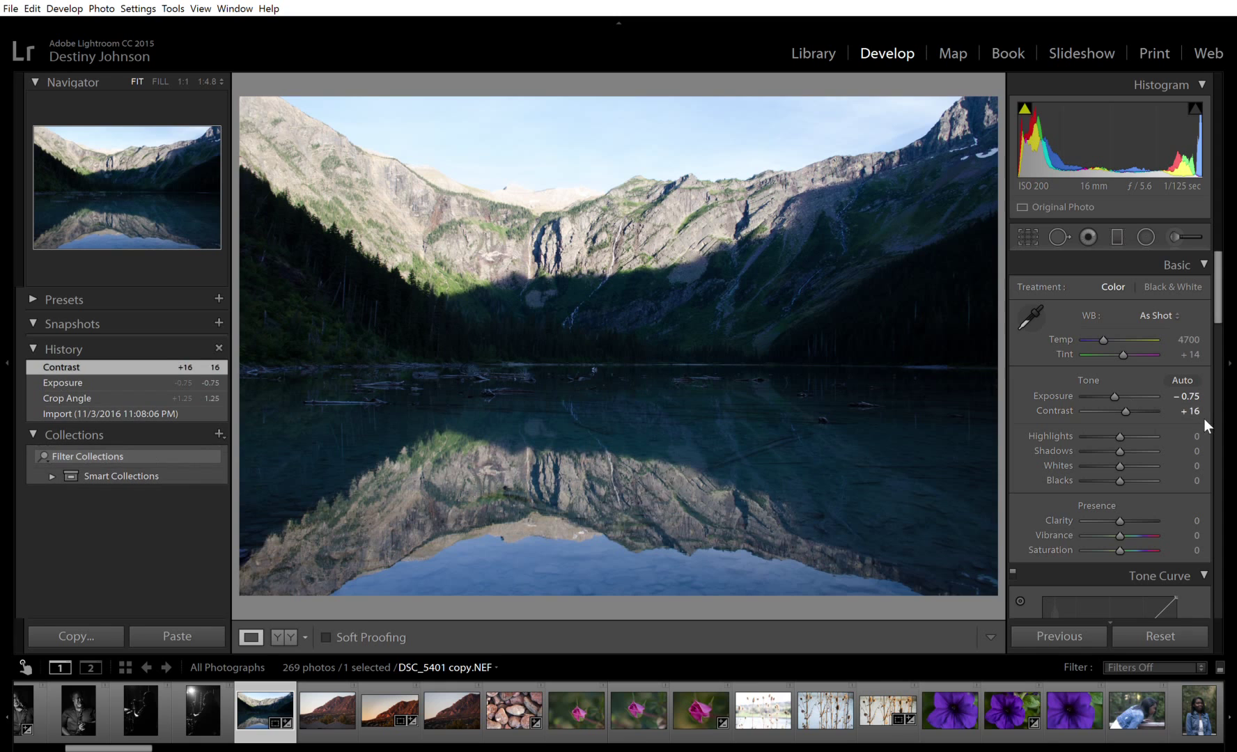
scroll(1215, 428, "down", 15)
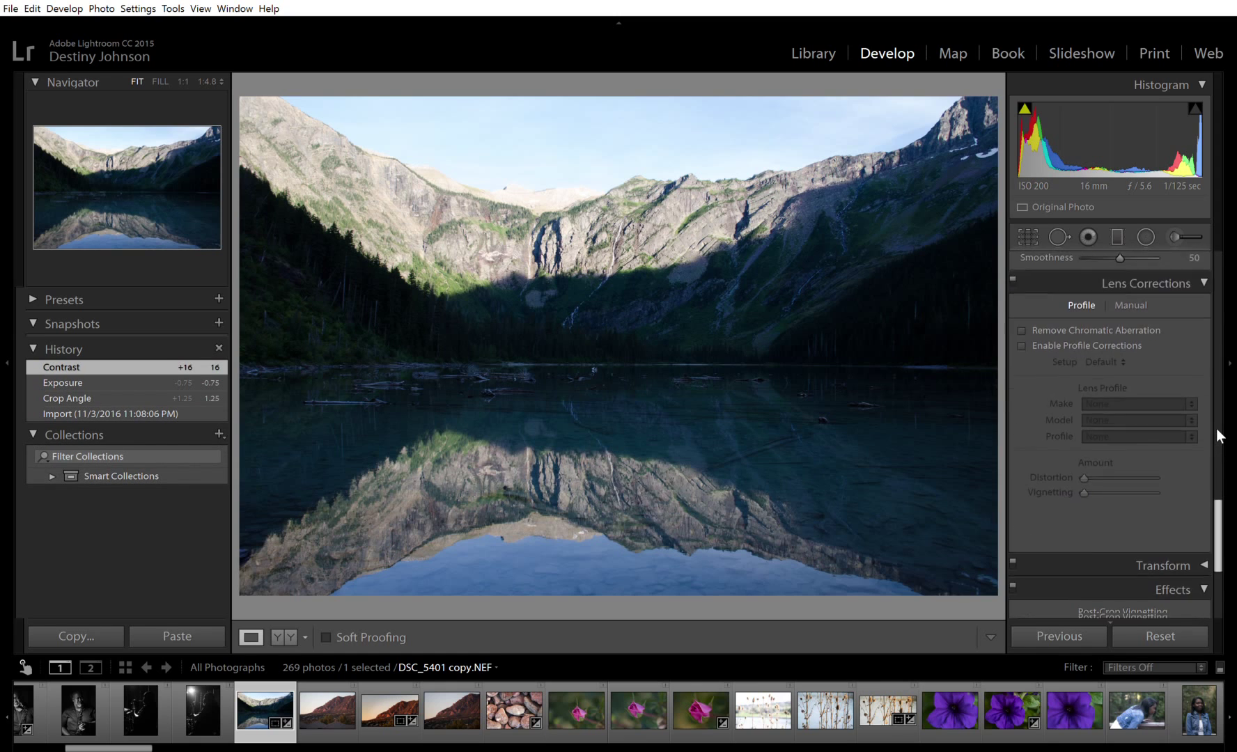
scroll(1216, 431, "down", 5)
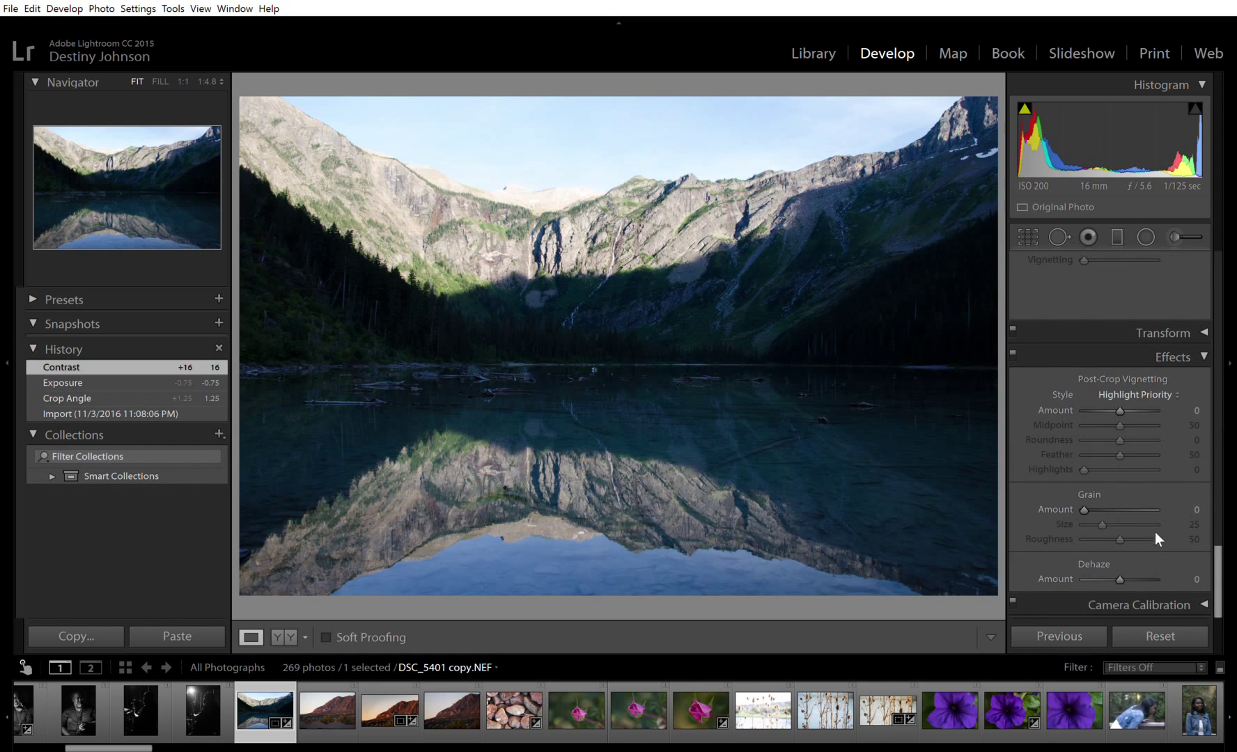
mouse_move(1124, 561)
left_mouse_down()
mouse_move(1160, 564)
mouse_move(1130, 561)
left_mouse_up()
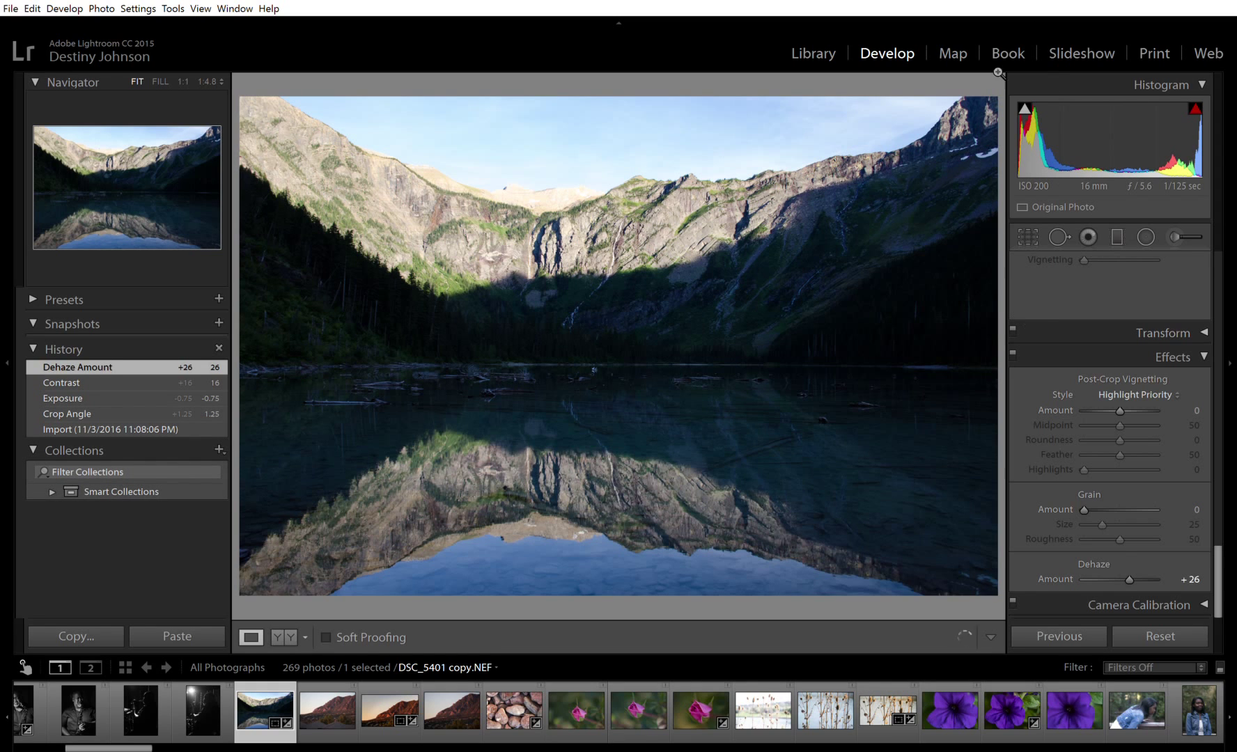
Lower the photo's overall highlights to -51.
left_click(1217, 333)
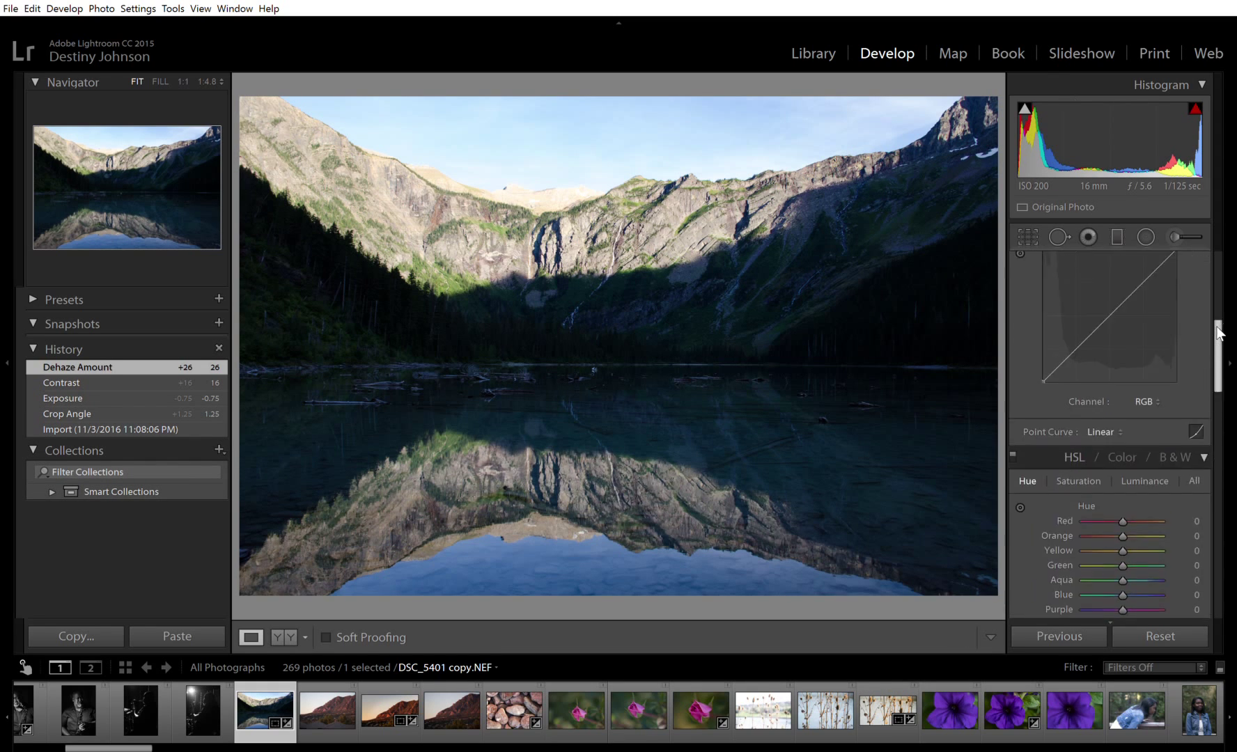
scroll(1217, 332, "up", 5)
scroll(1217, 333, "down", 4)
scroll(1218, 344, "up", 4)
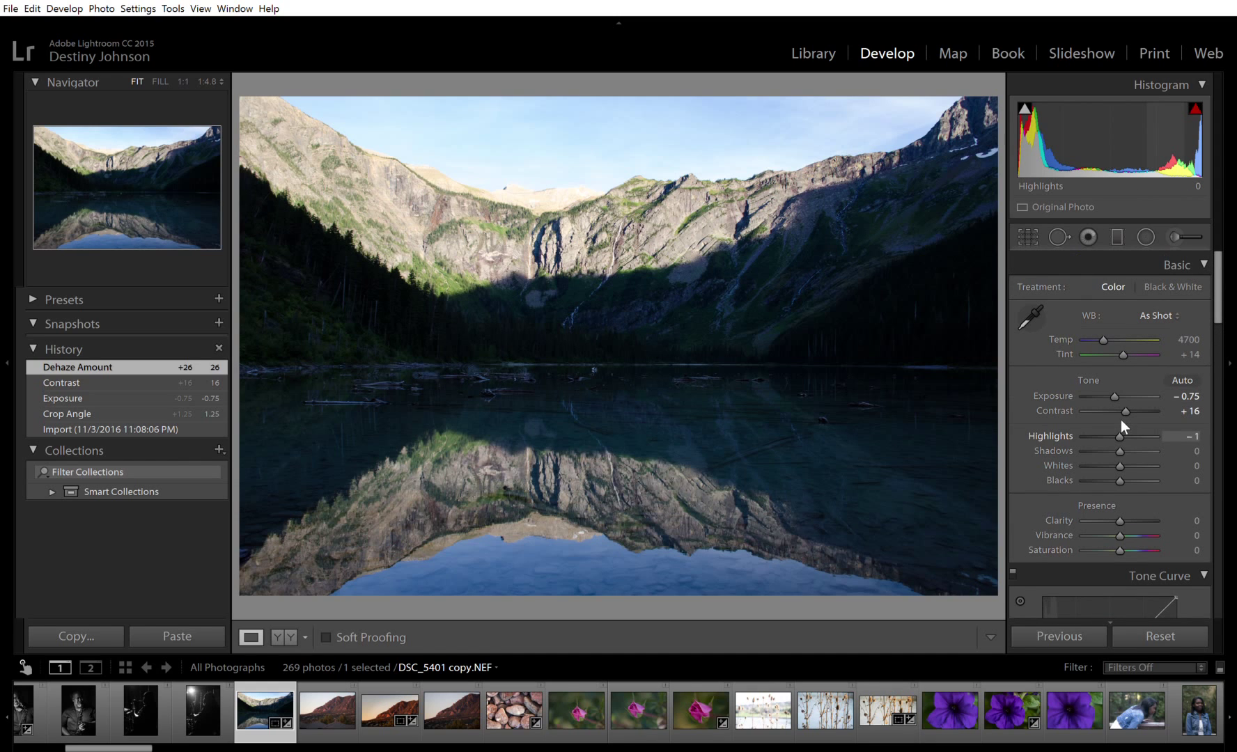
mouse_move(1121, 420)
left_mouse_down()
mouse_move(1087, 417)
mouse_move(1104, 422)
left_mouse_up()
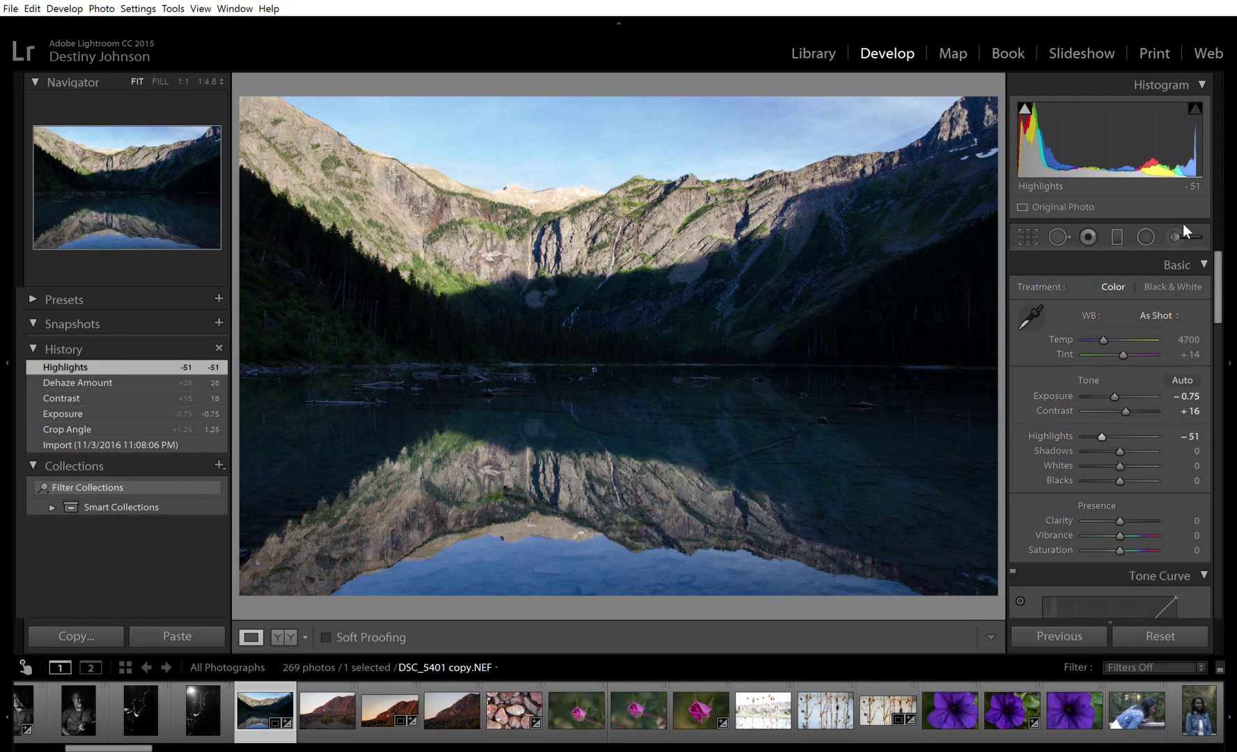
Paint an Adjustment Brush mask across the sky and mountain ridges with exposure -0.60 and highlights -57.
left_click(1183, 226)
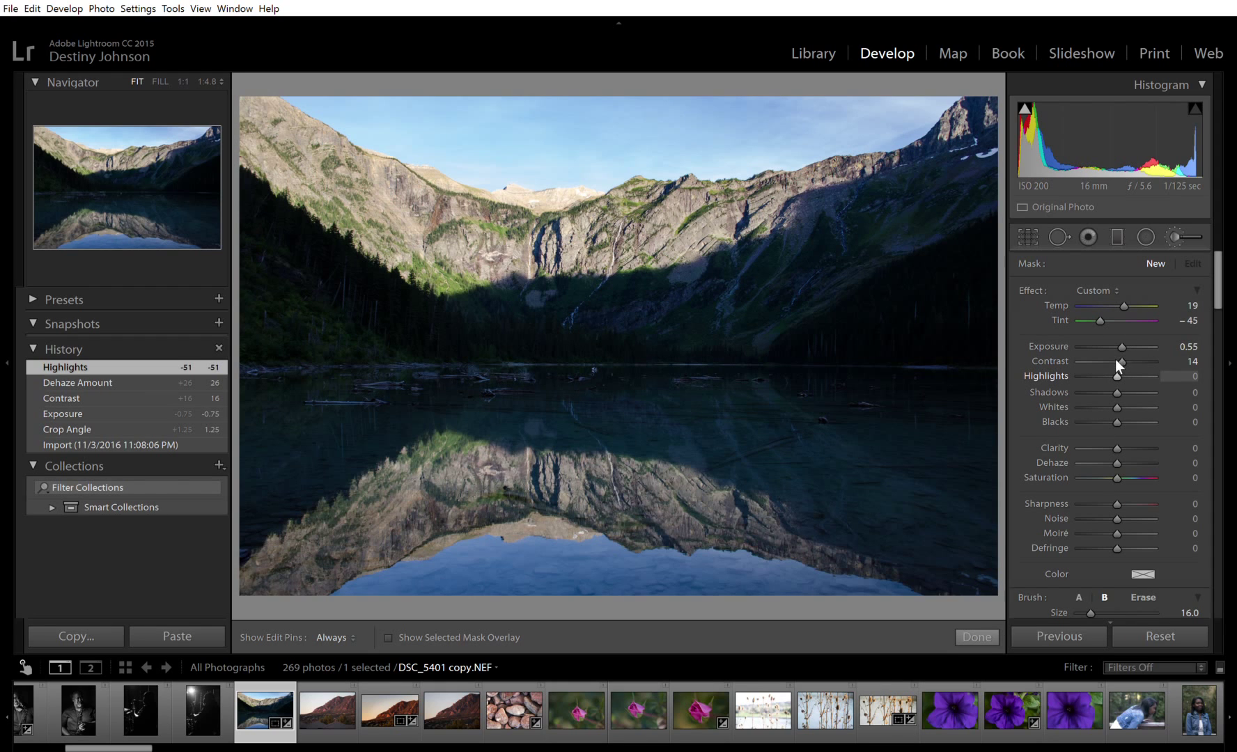
mouse_move(1115, 359)
left_mouse_down()
mouse_move(1092, 357)
mouse_move(1110, 332)
left_mouse_up()
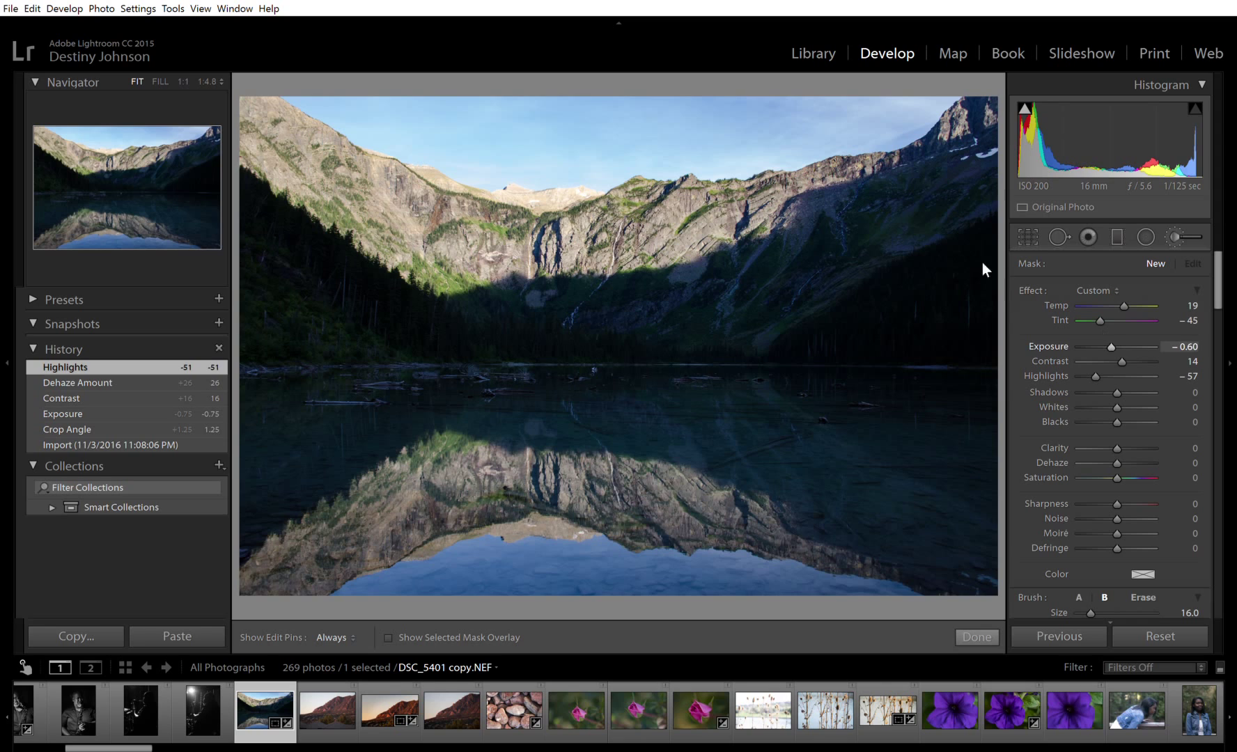
left_click(550, 136)
key("h")
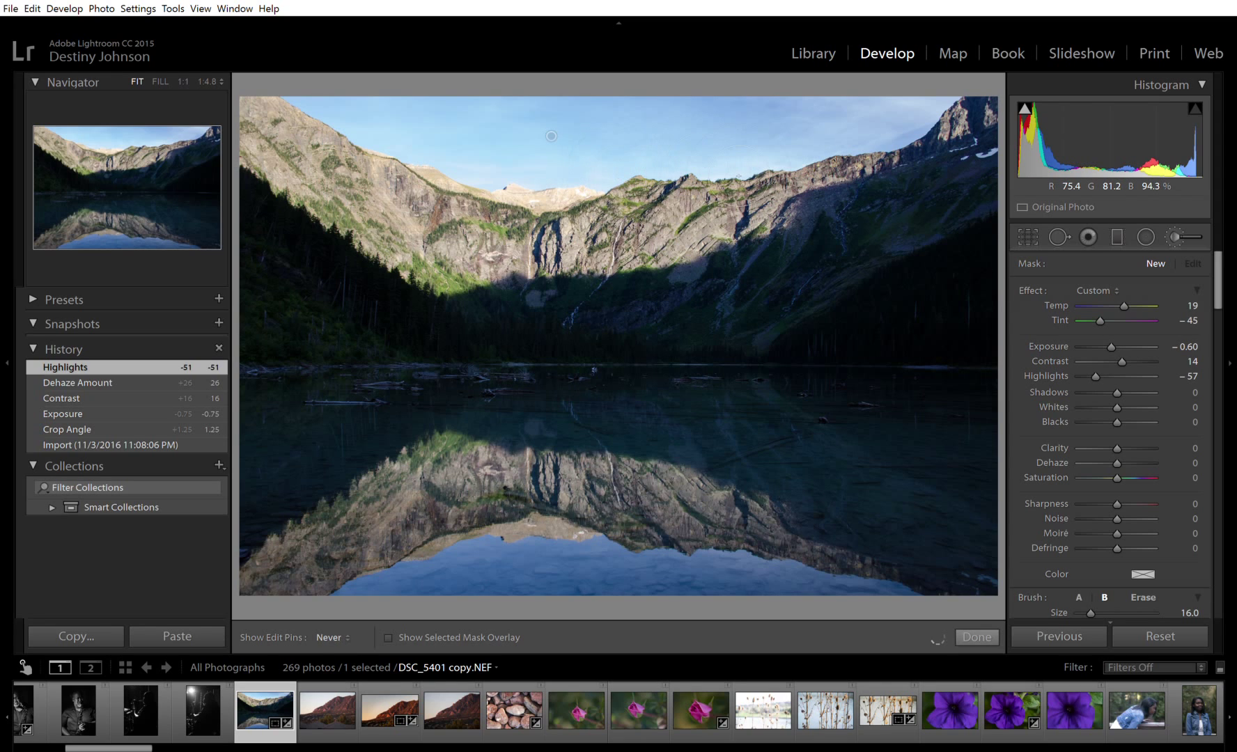
mouse_move(651, 165)
left_mouse_down()
mouse_move(861, 131)
mouse_move(739, 170)
mouse_move(839, 189)
mouse_move(928, 158)
mouse_move(779, 211)
mouse_move(791, 212)
mouse_move(961, 154)
mouse_move(980, 163)
mouse_move(988, 143)
mouse_move(935, 162)
mouse_move(828, 167)
left_mouse_up()
mouse_move(597, 154)
left_mouse_down()
mouse_move(487, 129)
mouse_move(362, 140)
mouse_move(480, 186)
mouse_move(417, 170)
left_mouse_up()
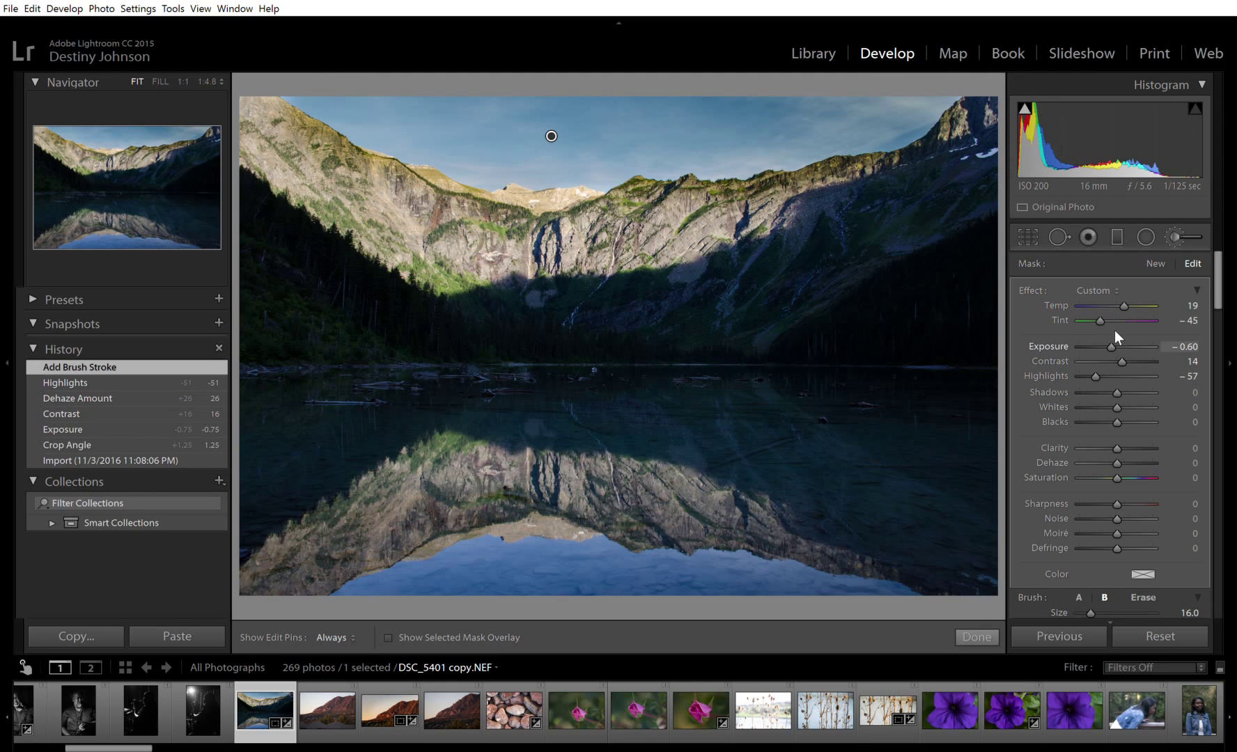
Set the sky mask to exposure -0.11, highlights -100, shadows -79 and dehaze 16, and compare the photo before and after.
mouse_move(1112, 331)
left_mouse_down()
mouse_move(1069, 359)
mouse_move(1142, 378)
mouse_move(1094, 387)
mouse_move(1086, 376)
left_mouse_up()
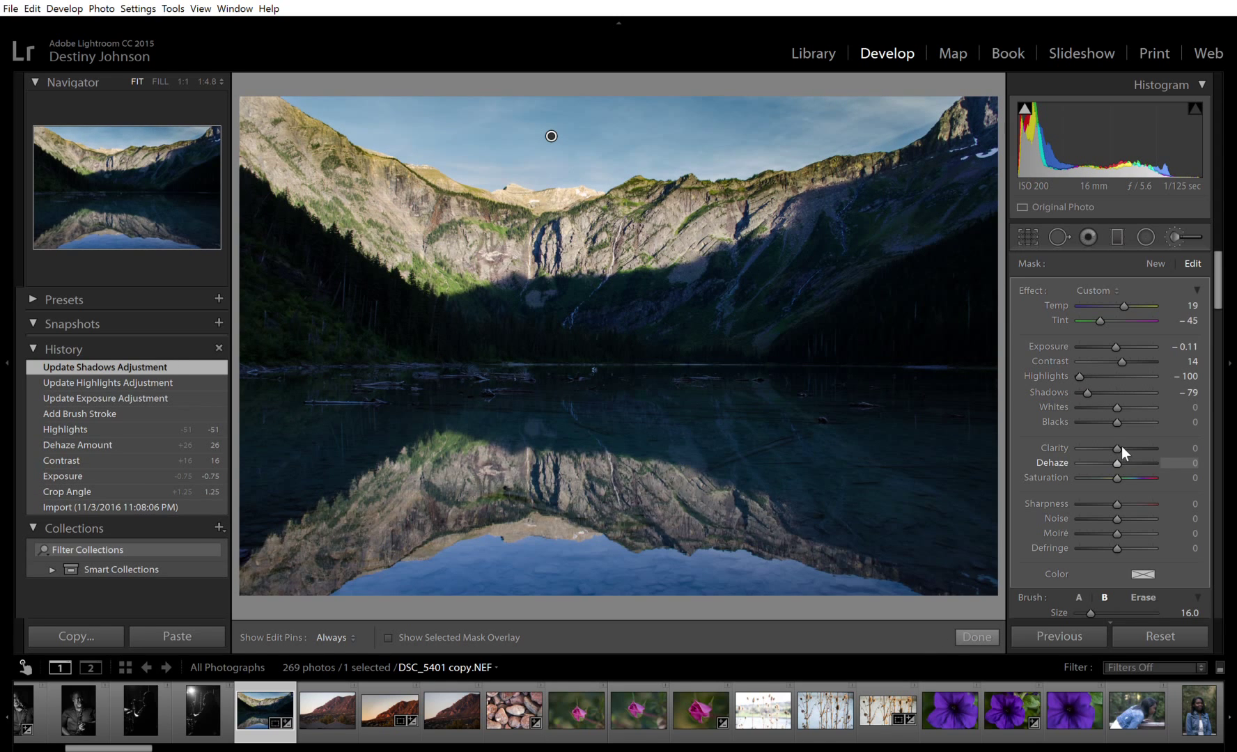
left_click_drag(1125, 446, 1127, 446)
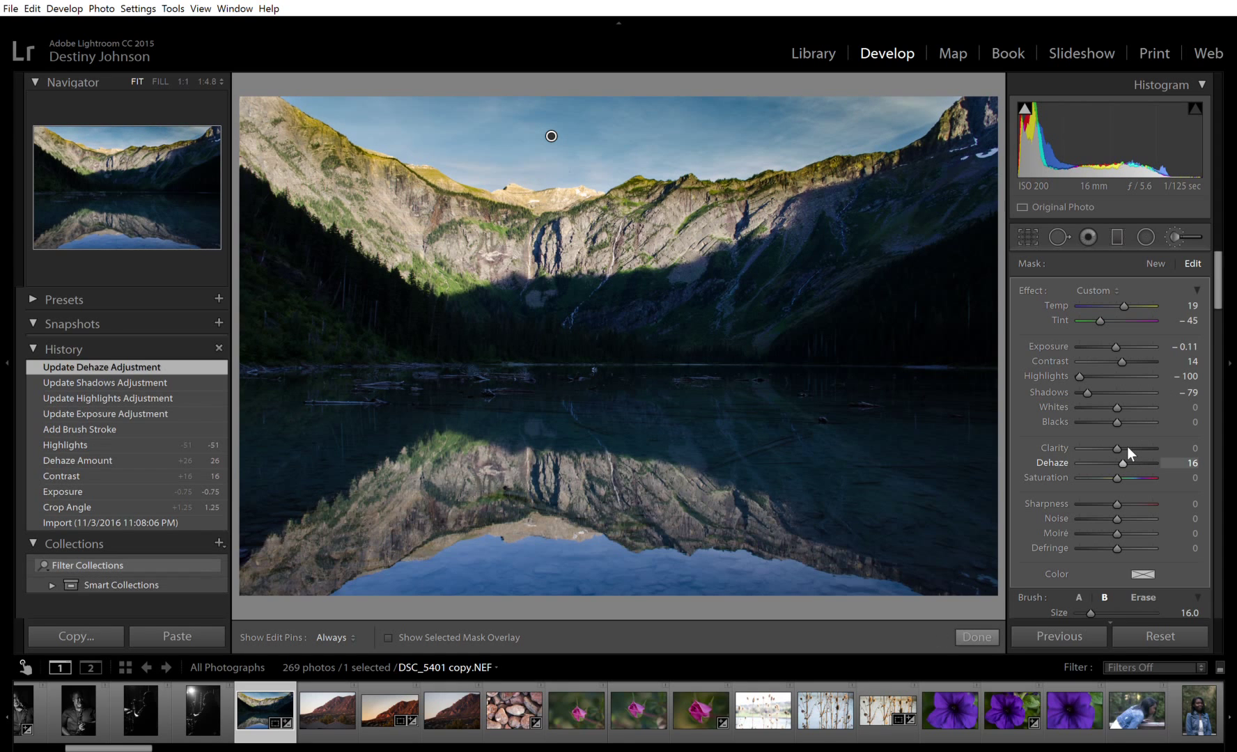
key("y")
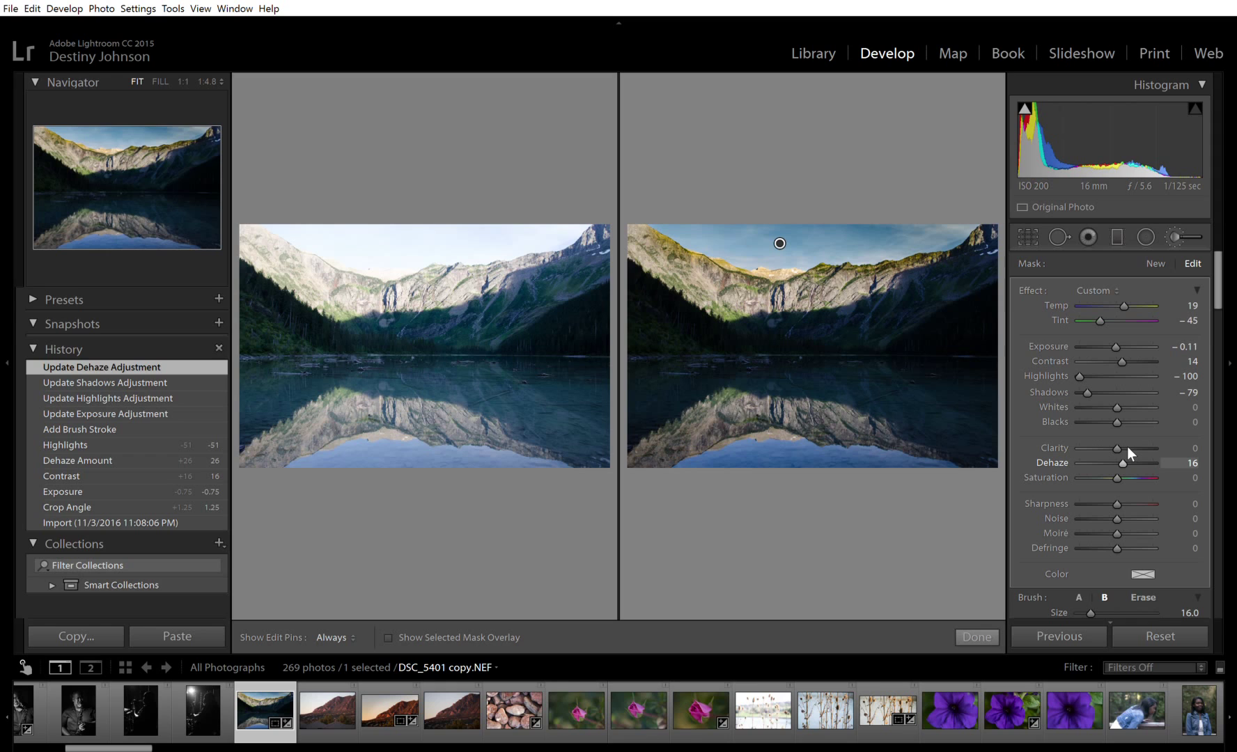
key("y")
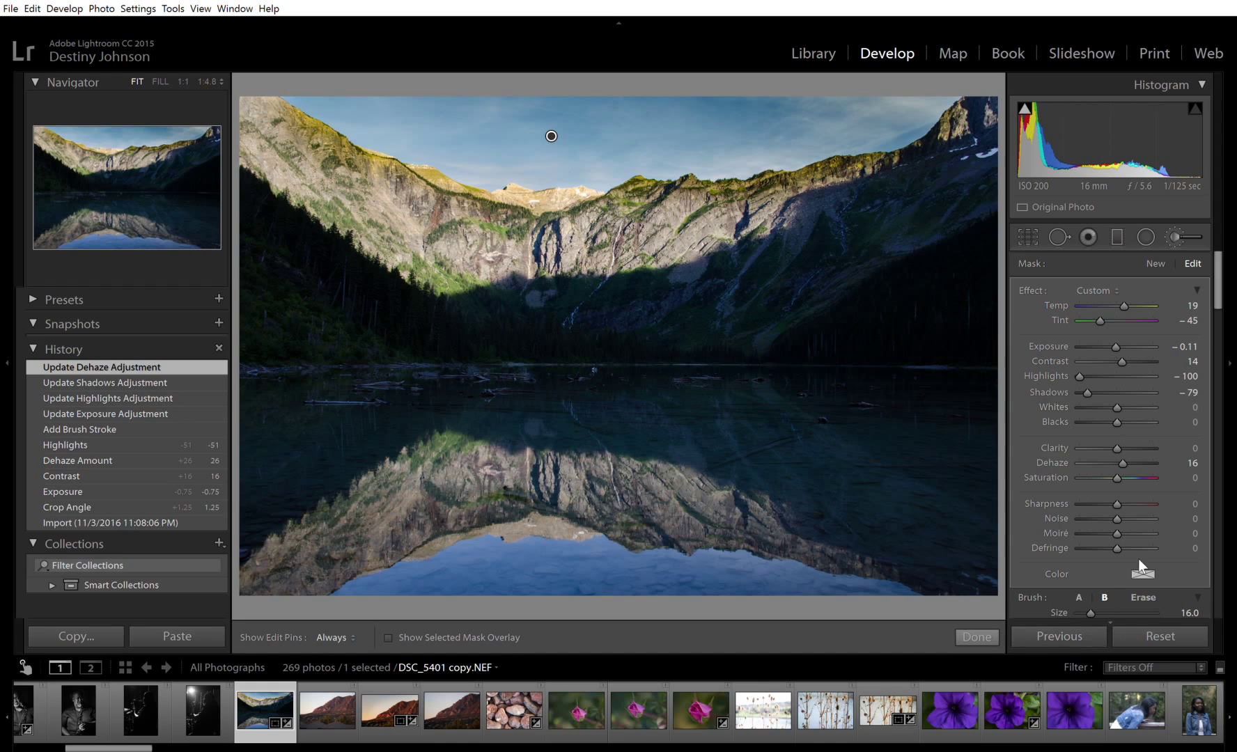
Try to erase the sky mask from the right-hand mountain peak with a size 5 eraser, and undo the stroke.
left_click(1147, 593)
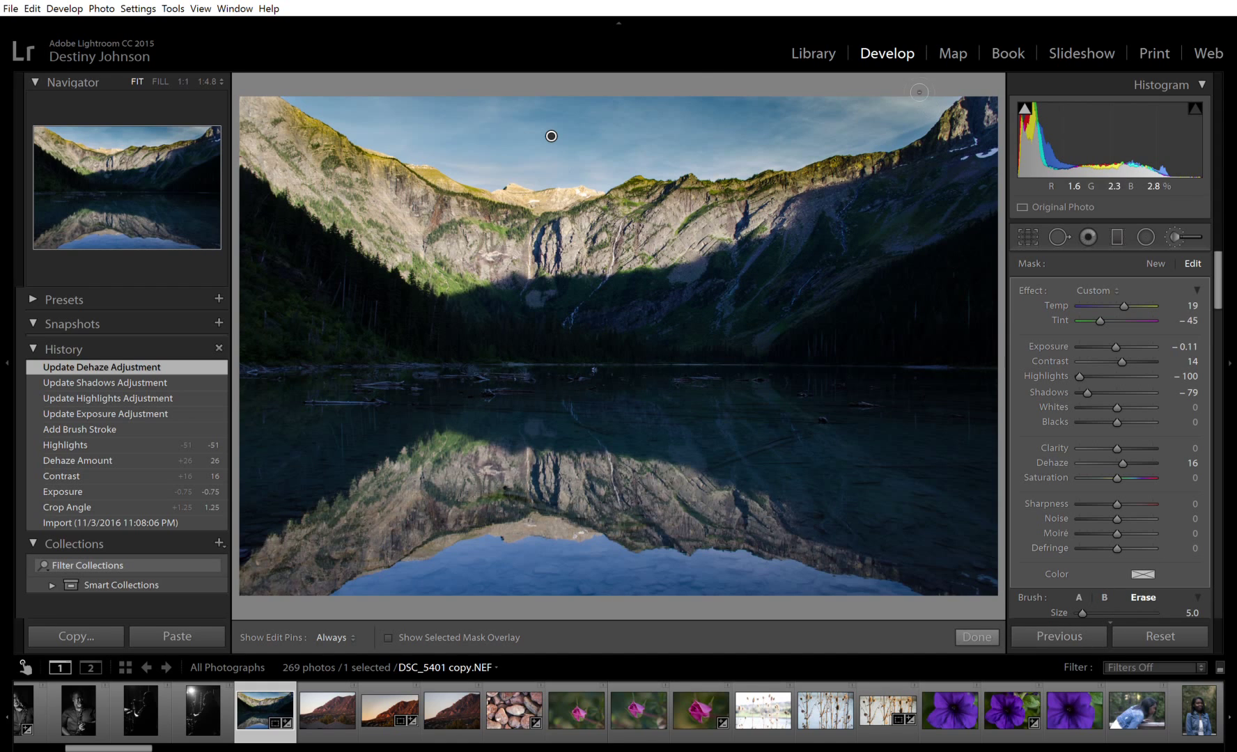
key("h")
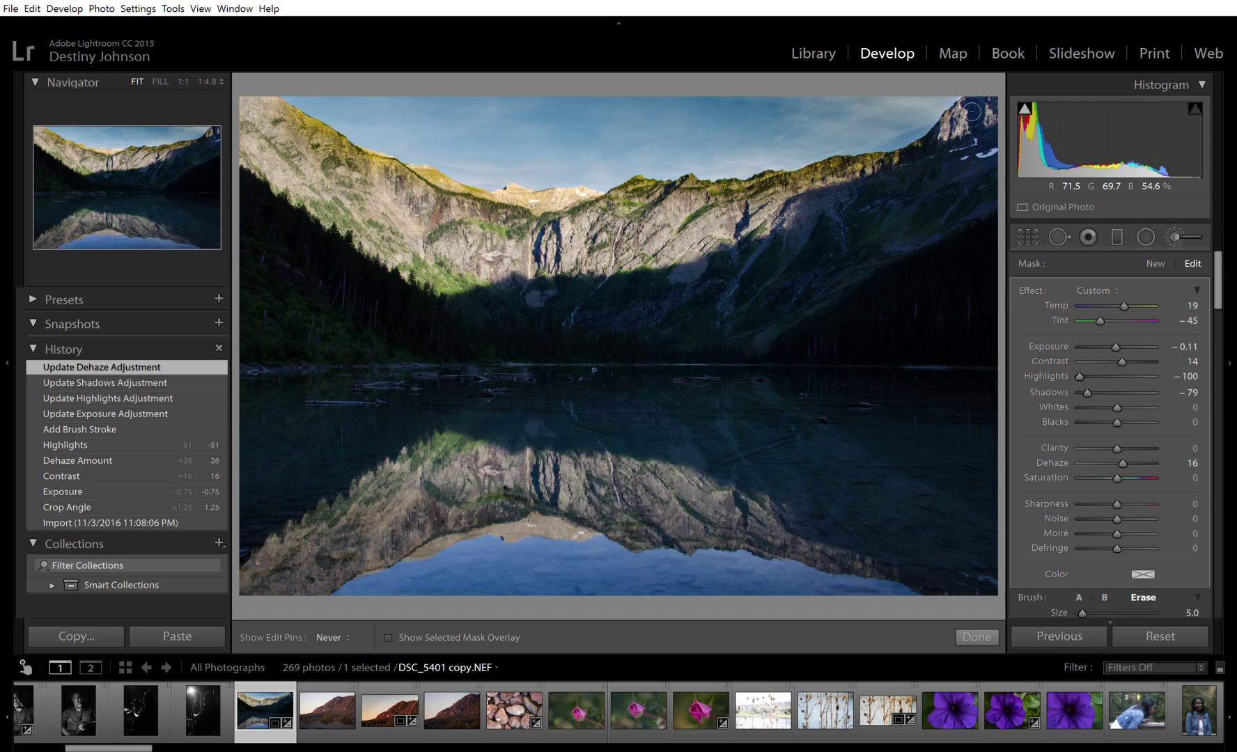
left_click_drag(946, 139, 888, 159)
key("h")
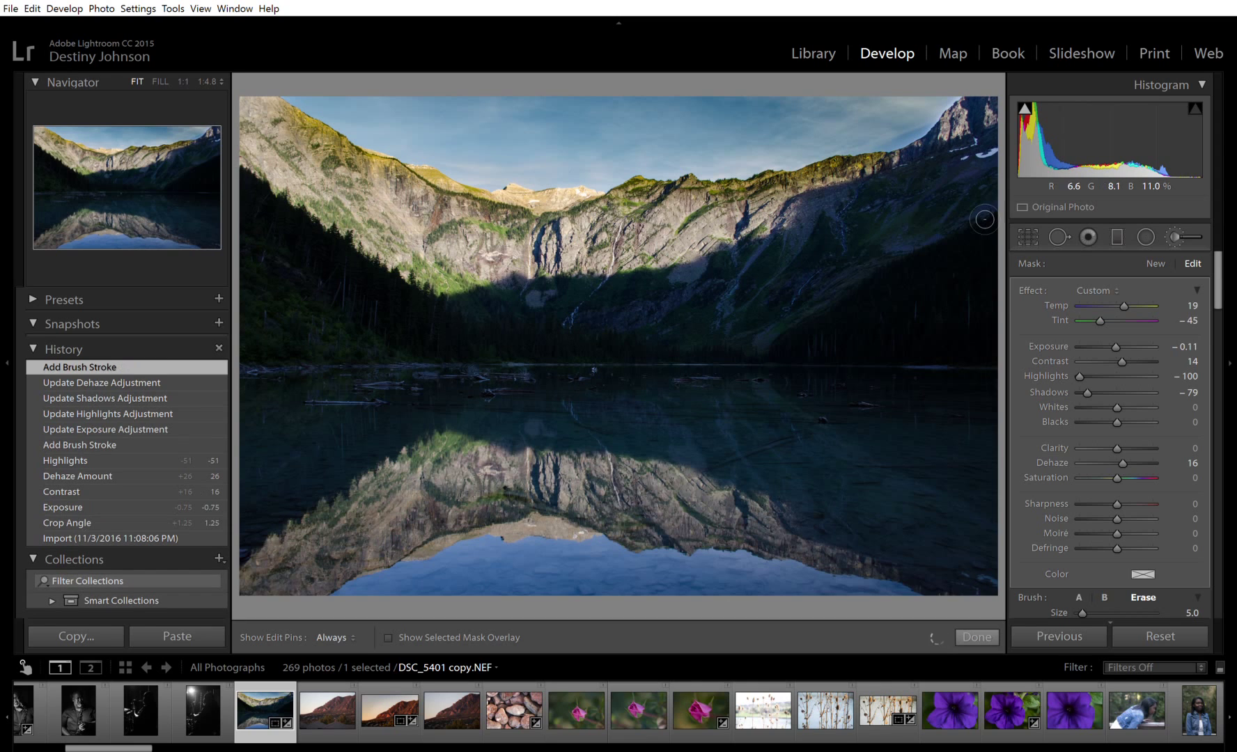
key("ctrl+z")
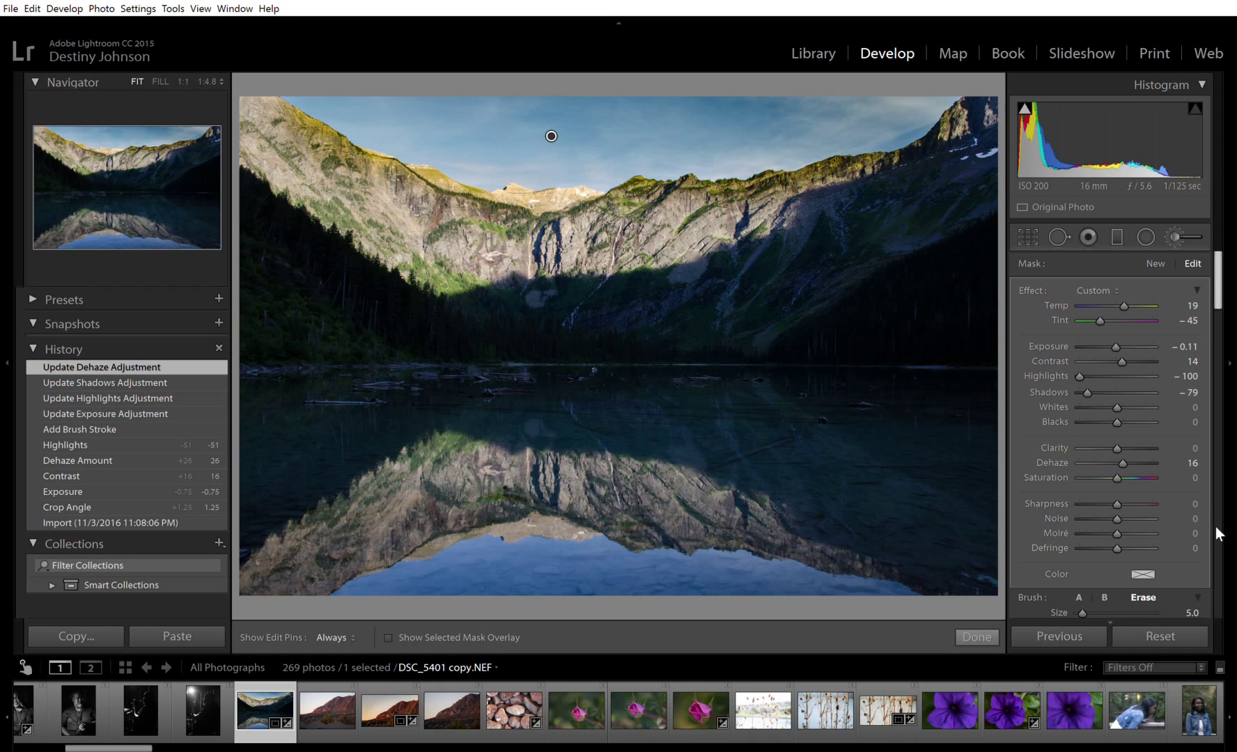
Erase the sky mask from the mountain slopes along the whole ridge line, using a size 9 eraser.
scroll(1206, 520, "down", 5)
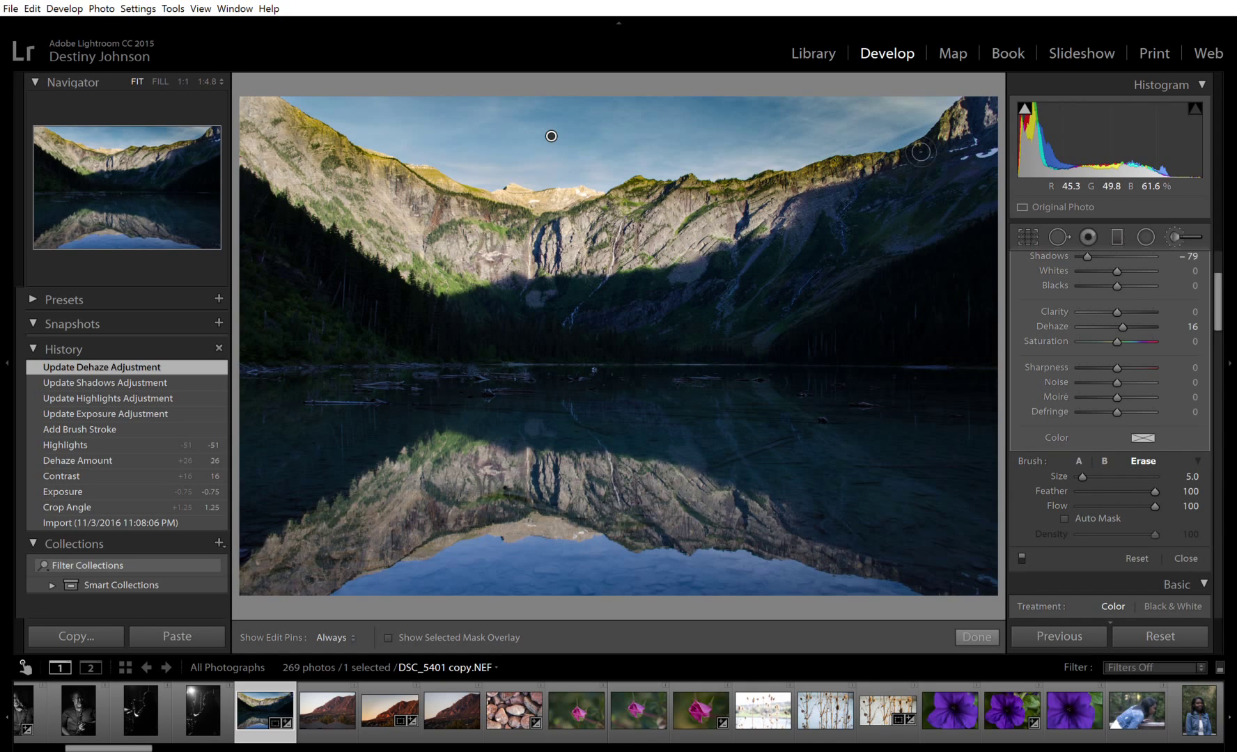
scroll(941, 179, "up", 4)
key("h")
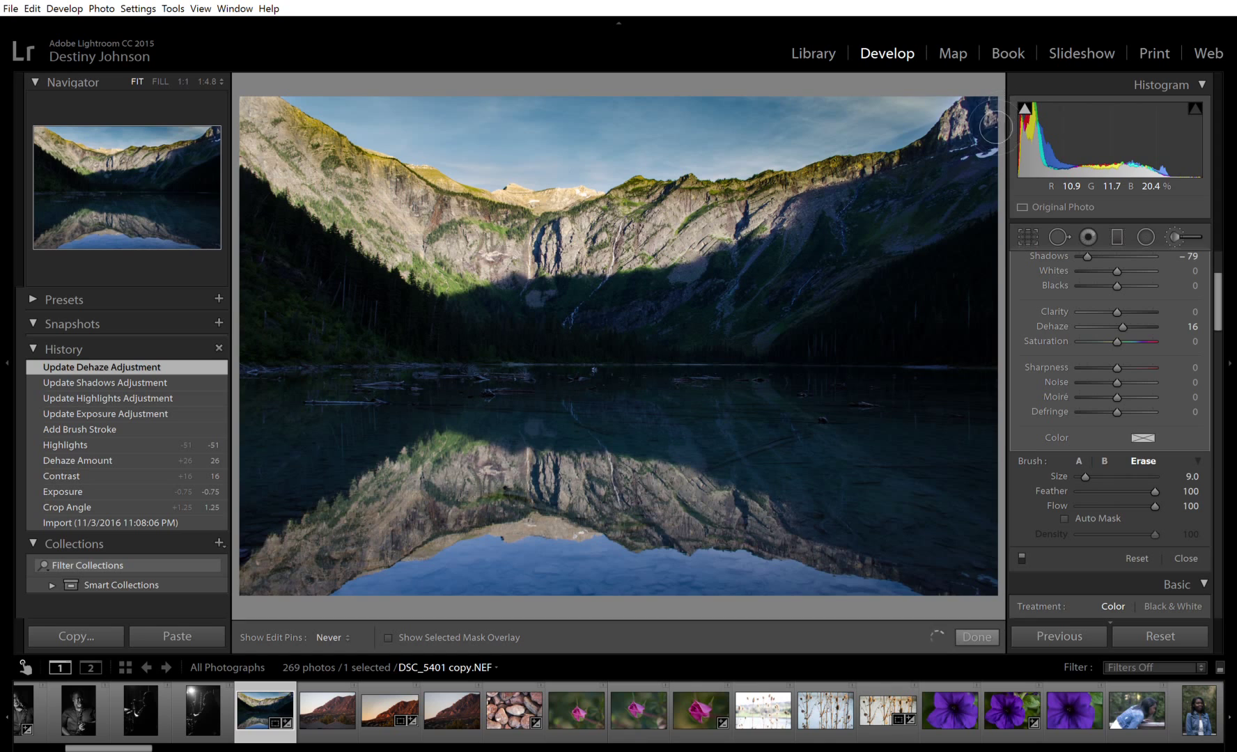
mouse_move(897, 185)
left_mouse_down()
mouse_move(866, 192)
mouse_move(830, 248)
mouse_move(859, 185)
left_mouse_up()
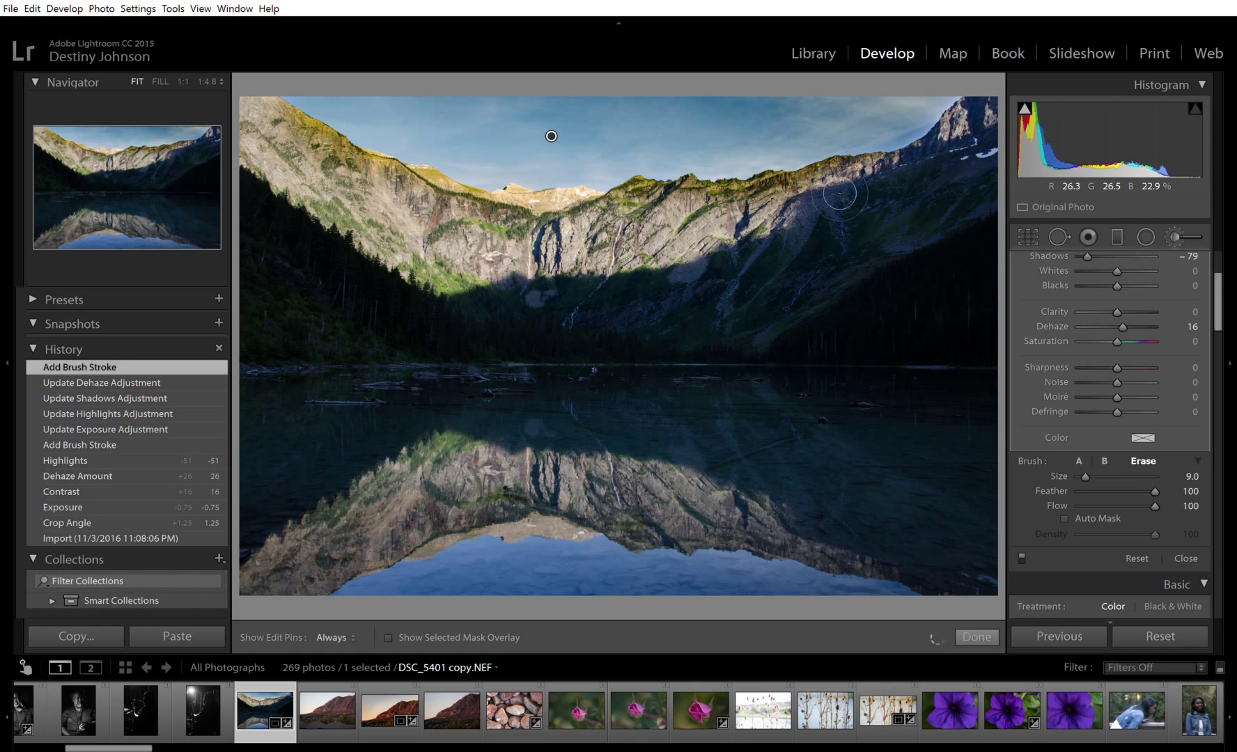
key("h")
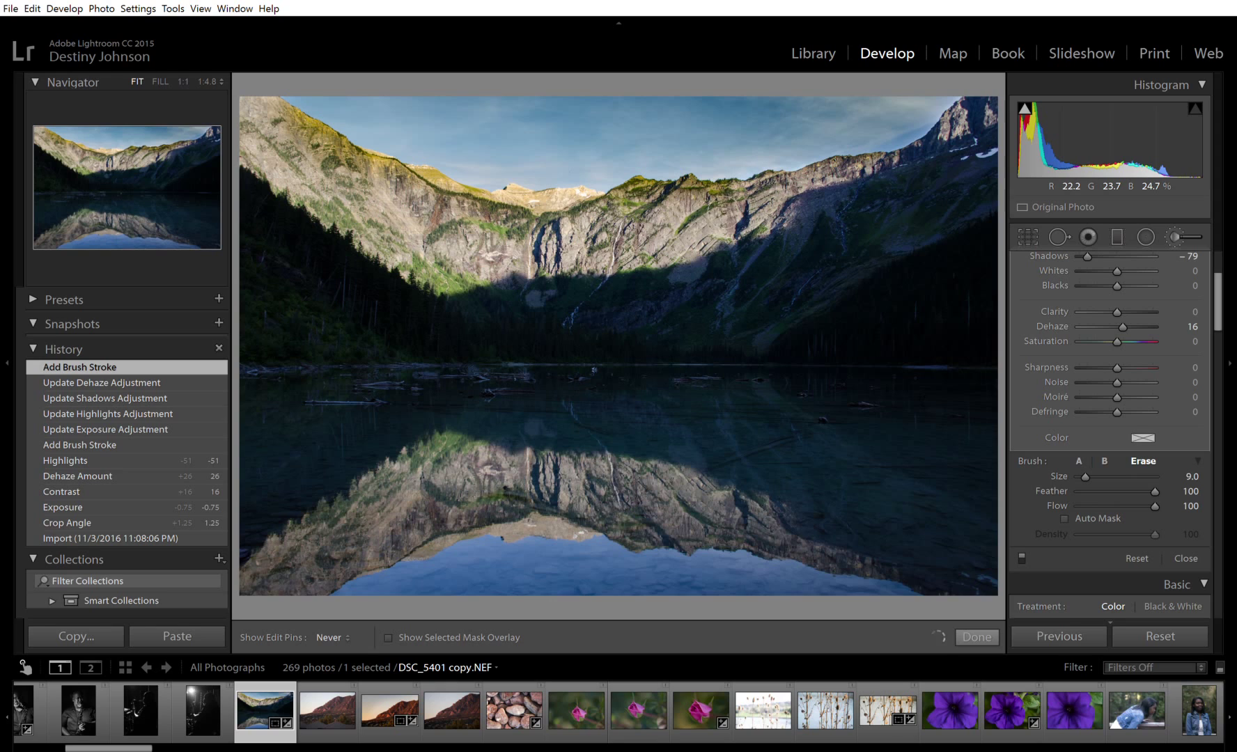
left_click(665, 188)
key("h")
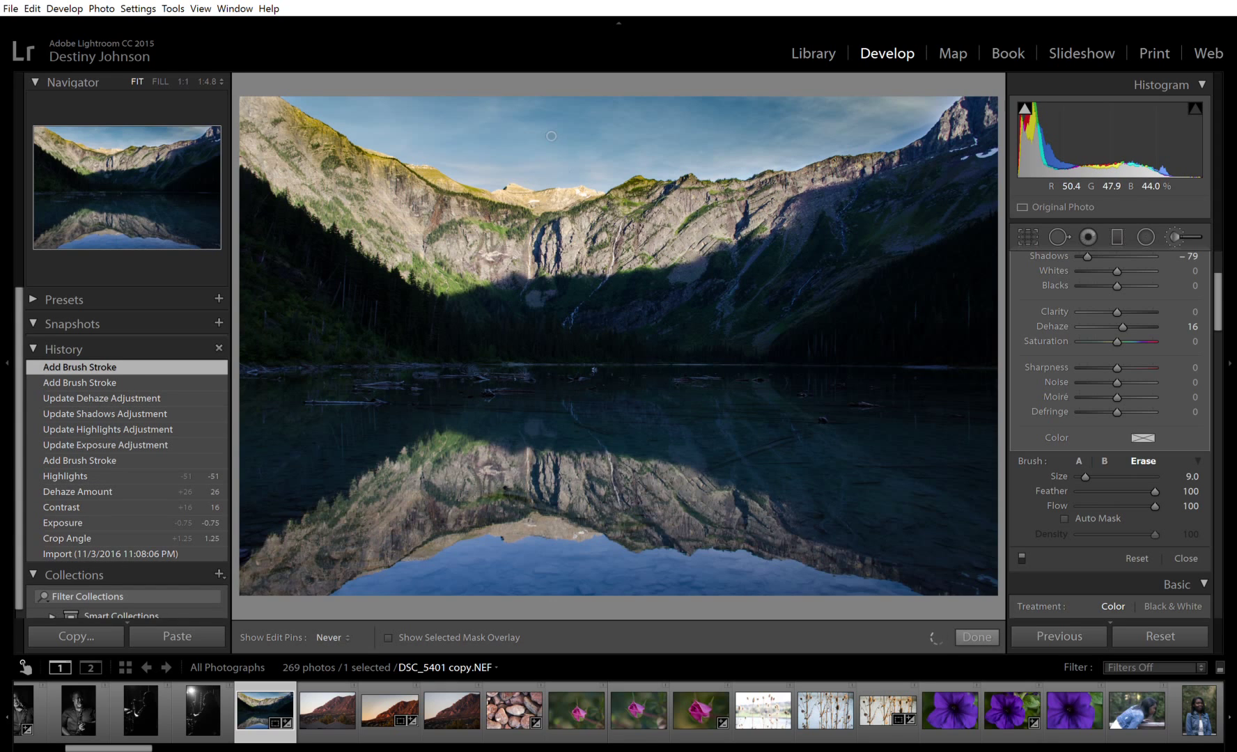
mouse_move(658, 205)
left_mouse_down()
mouse_move(536, 222)
mouse_move(400, 192)
mouse_move(418, 177)
mouse_move(367, 165)
left_mouse_up()
key("h")
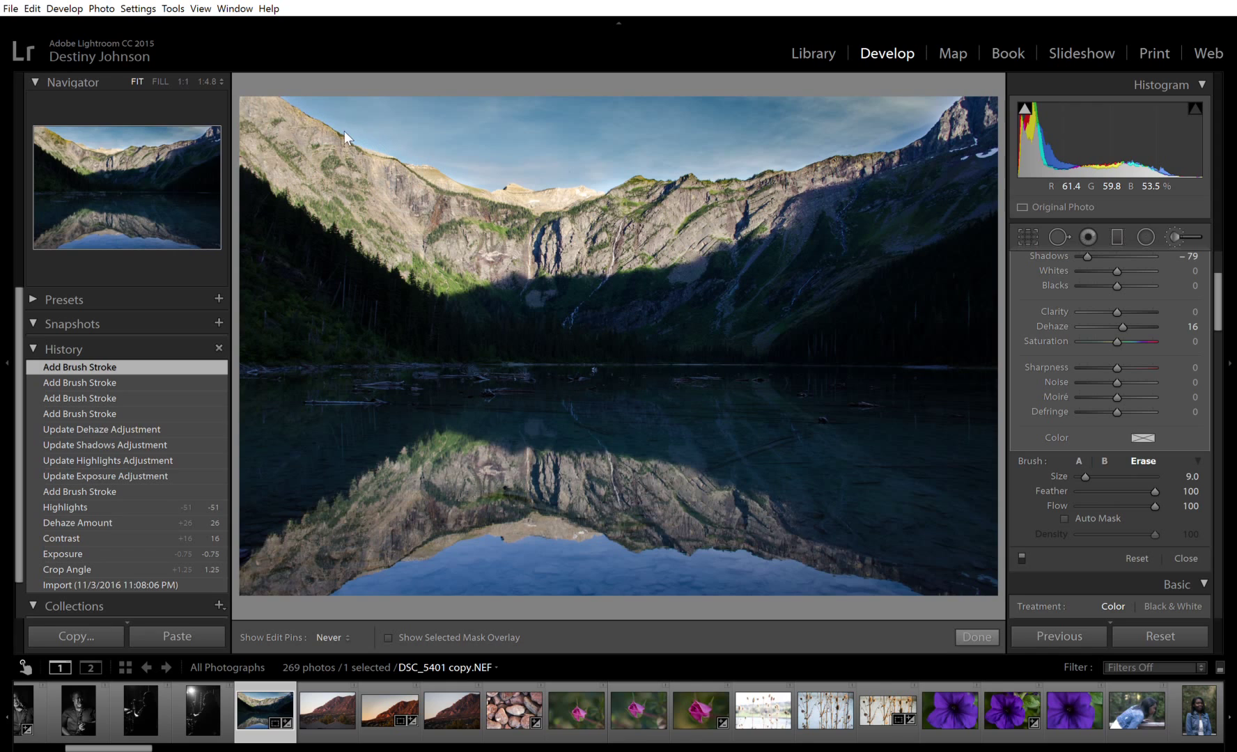
key("h")
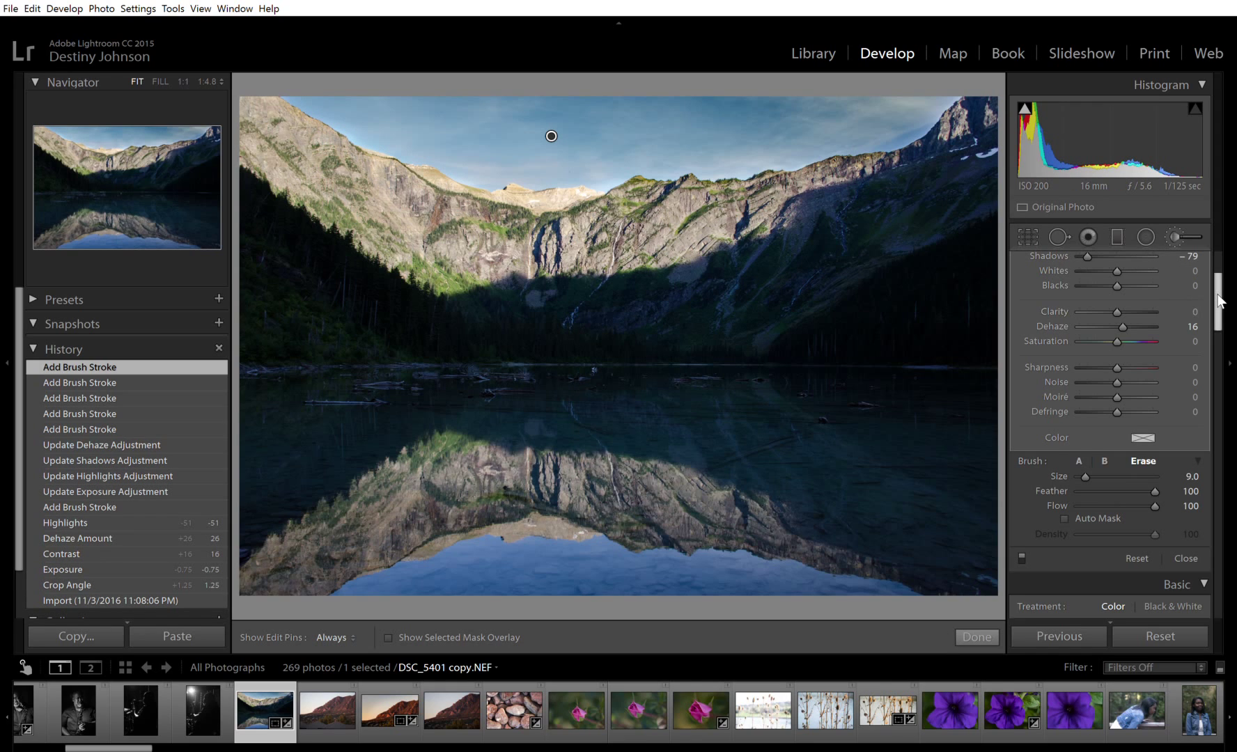
Start a new brush mask with brush size 20, exposure 0.99, and contrast and highlights reset to 0.
scroll(1219, 301, "up", 4)
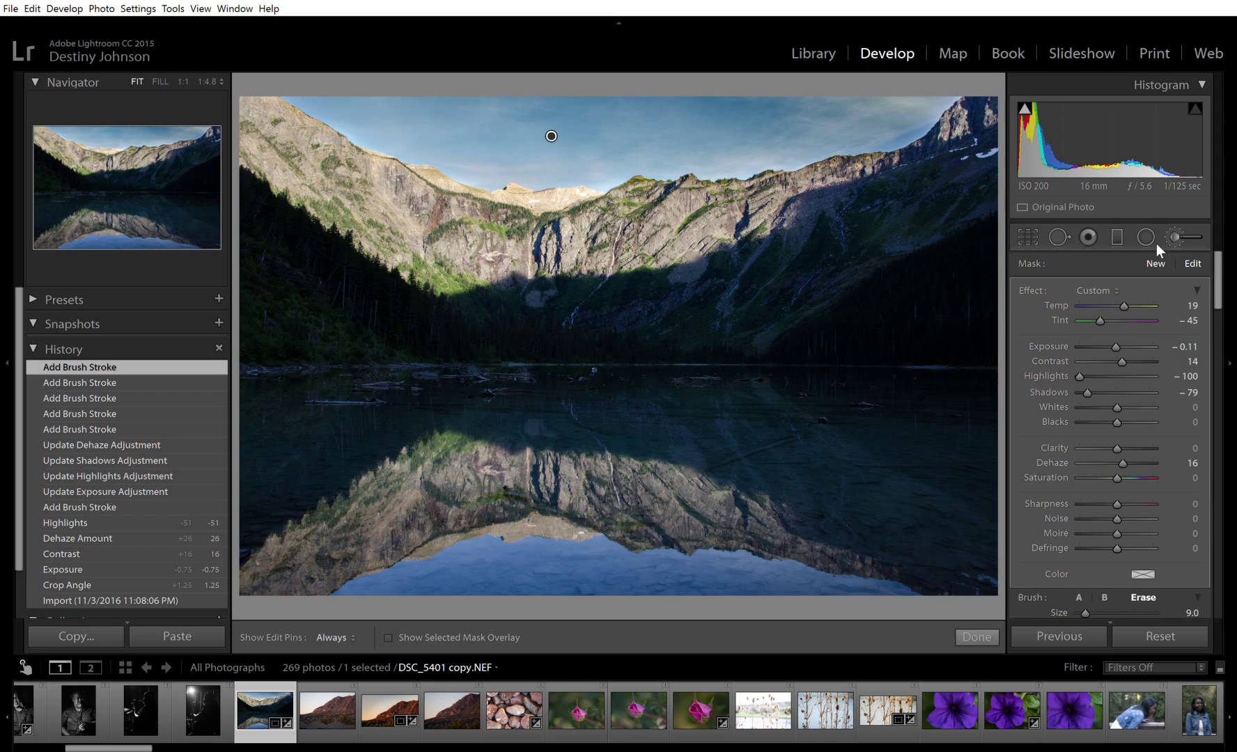
left_click(1155, 262)
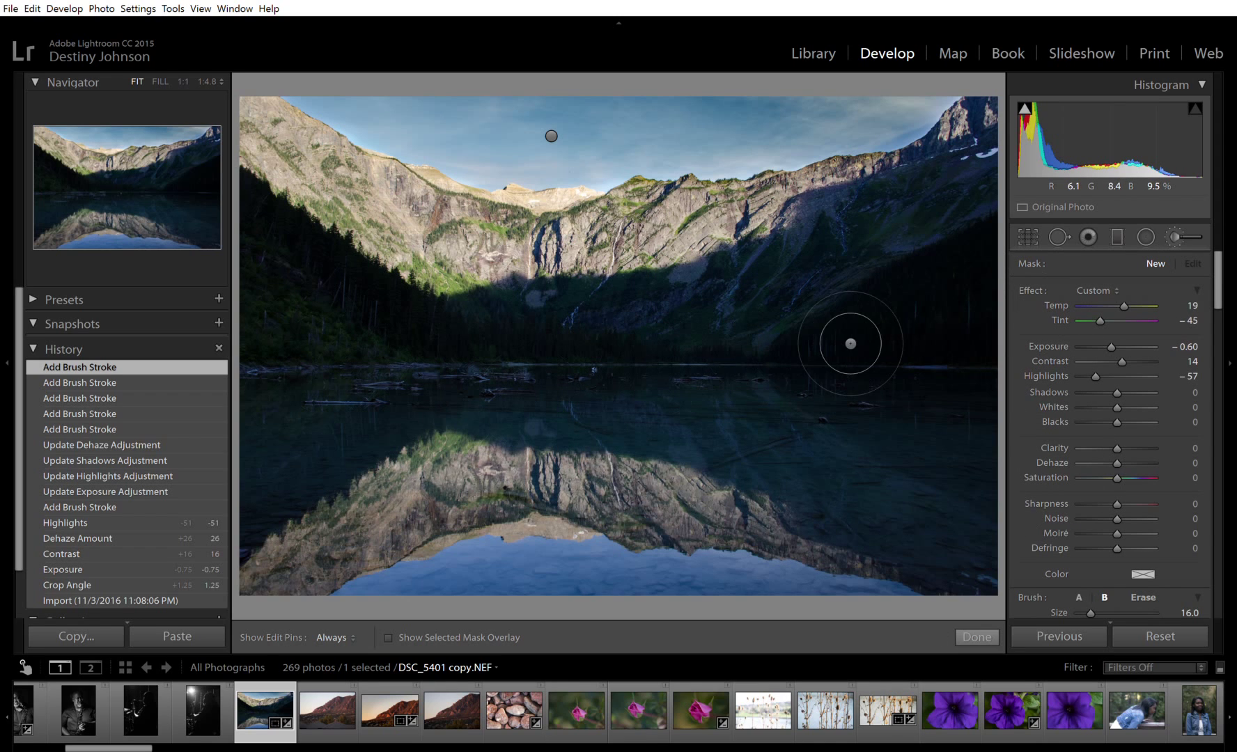
scroll(856, 342, "up", 2)
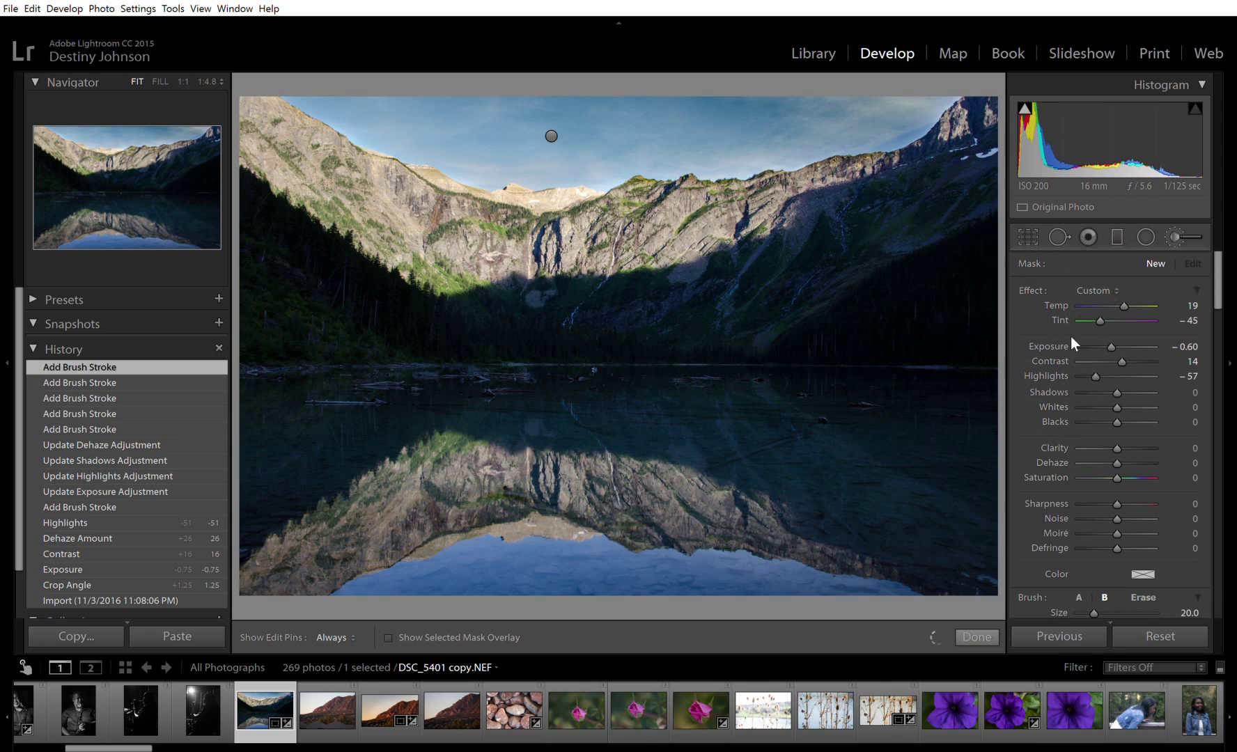
left_click_drag(1116, 332, 1130, 333)
double_click(1055, 374)
double_click(1053, 352)
Paint the new mask over the whole lake surface, the far shoreline and the dark forested slopes on both sides.
key("h")
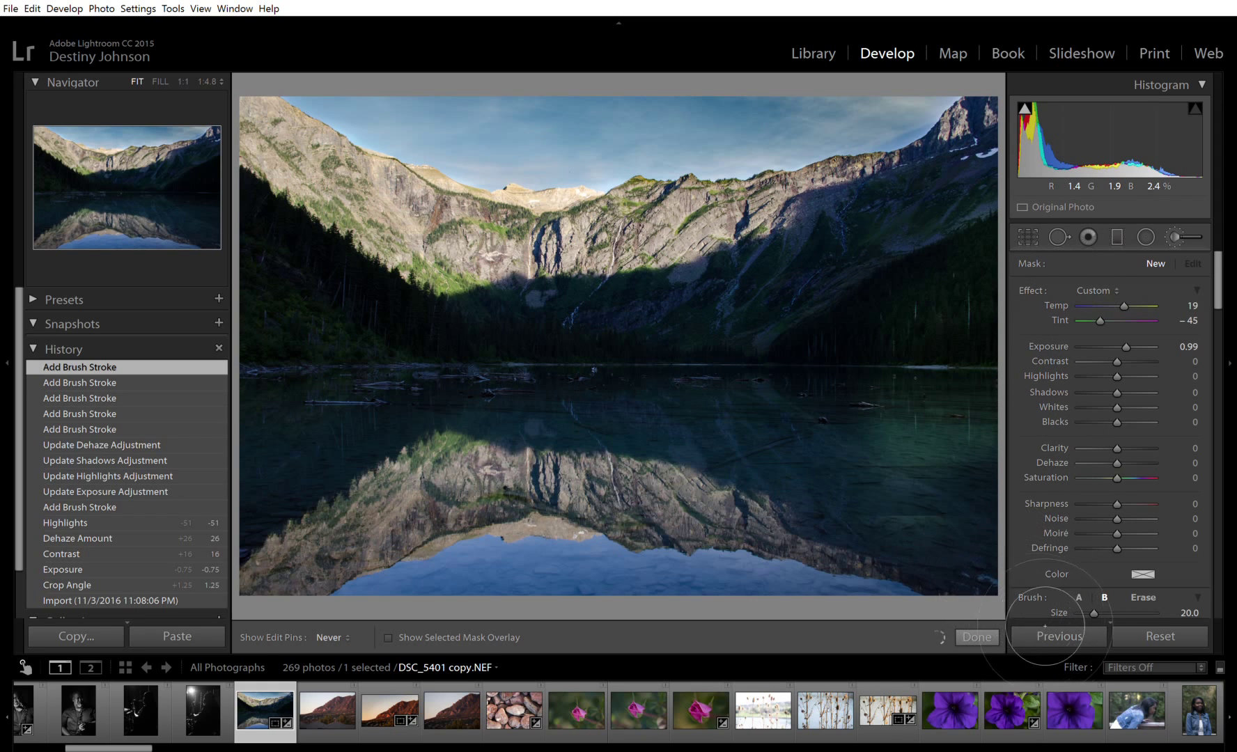
mouse_move(789, 484)
left_mouse_down()
mouse_move(924, 510)
mouse_move(631, 386)
left_mouse_up()
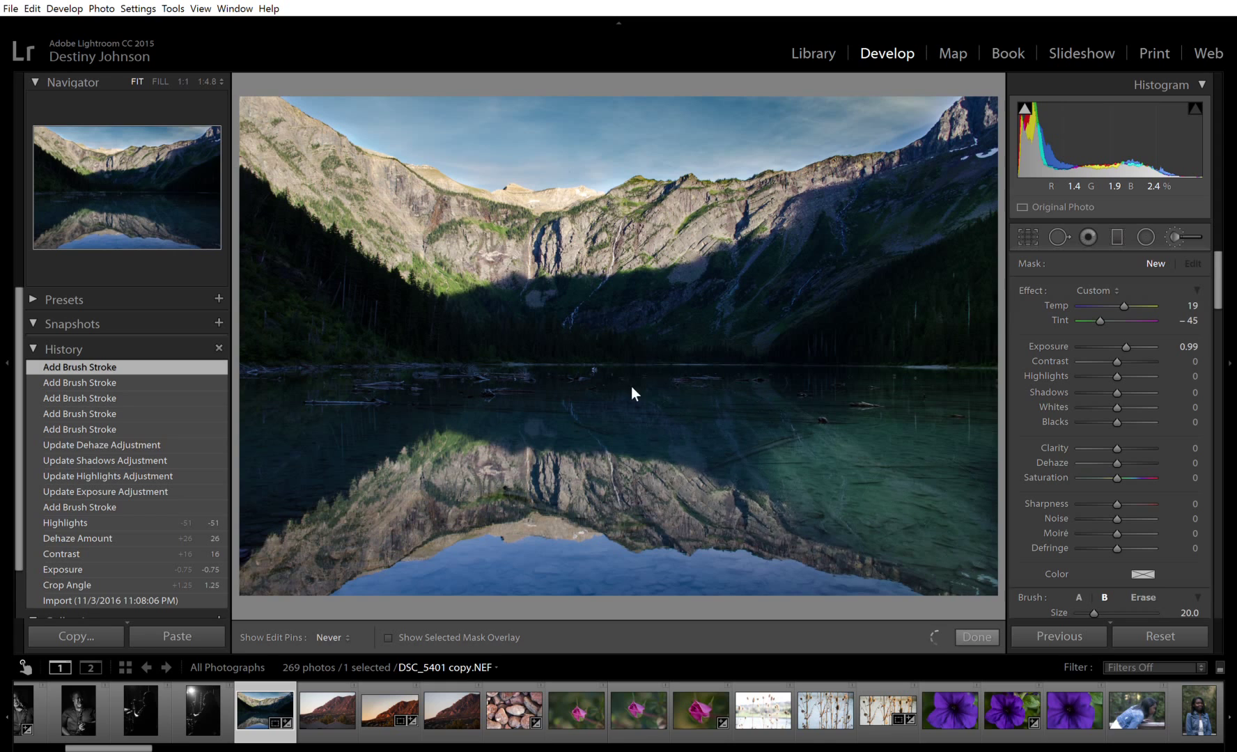
key("h")
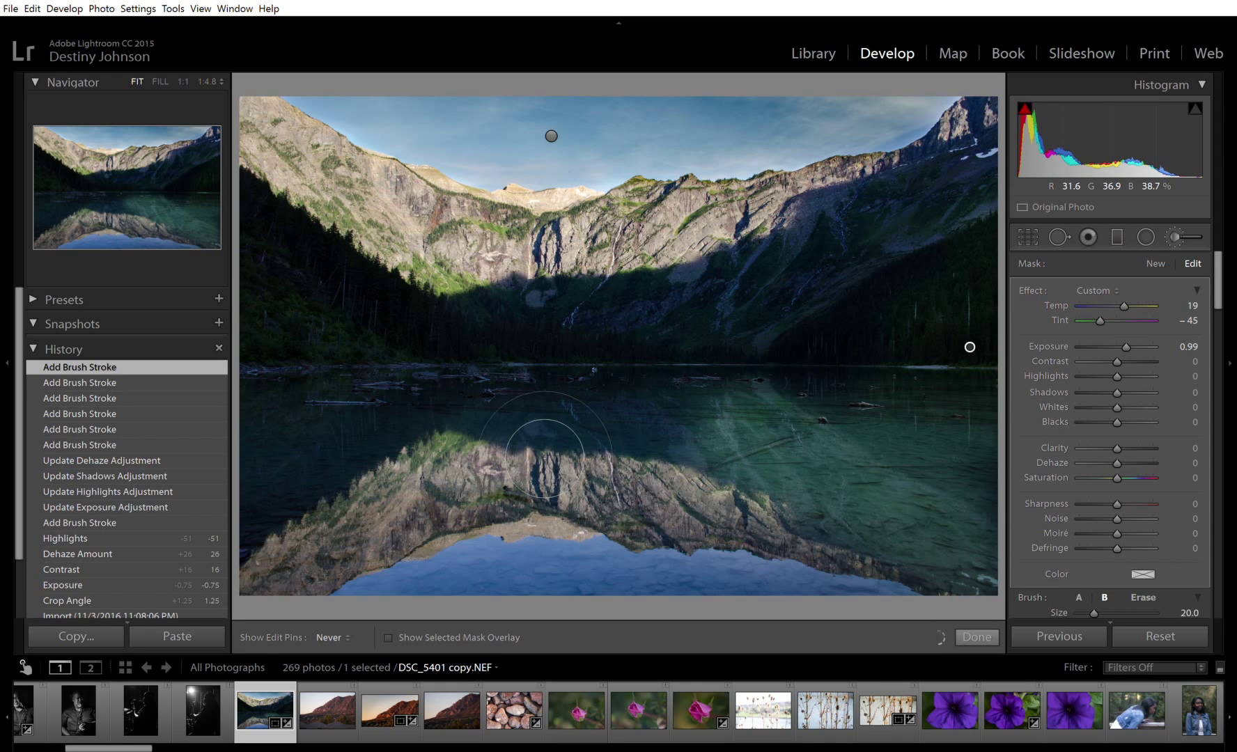
left_click_drag(515, 465, 473, 465)
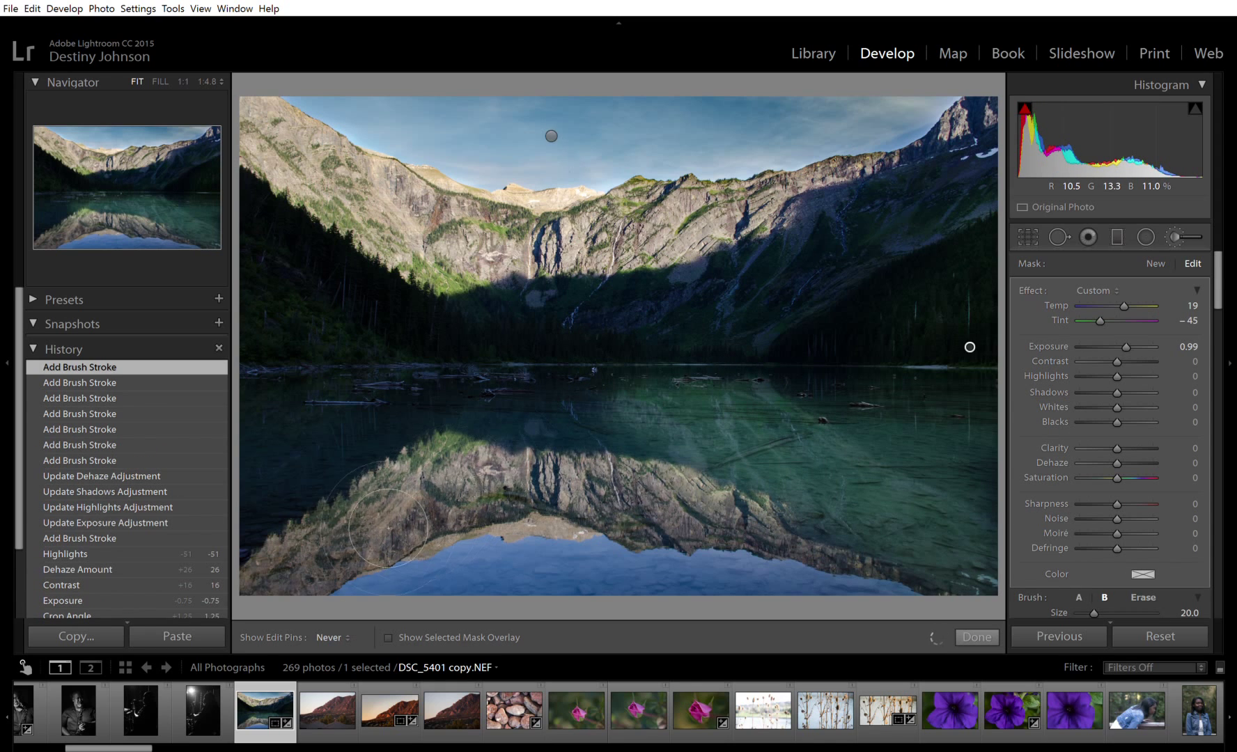
mouse_move(348, 543)
left_mouse_down()
mouse_move(328, 567)
mouse_move(341, 322)
mouse_move(311, 565)
mouse_move(296, 386)
mouse_move(307, 325)
mouse_move(337, 311)
left_mouse_up()
key("h")
mouse_move(479, 399)
left_mouse_down()
mouse_move(326, 276)
mouse_move(359, 303)
mouse_move(506, 360)
mouse_move(463, 361)
mouse_move(487, 366)
left_mouse_up()
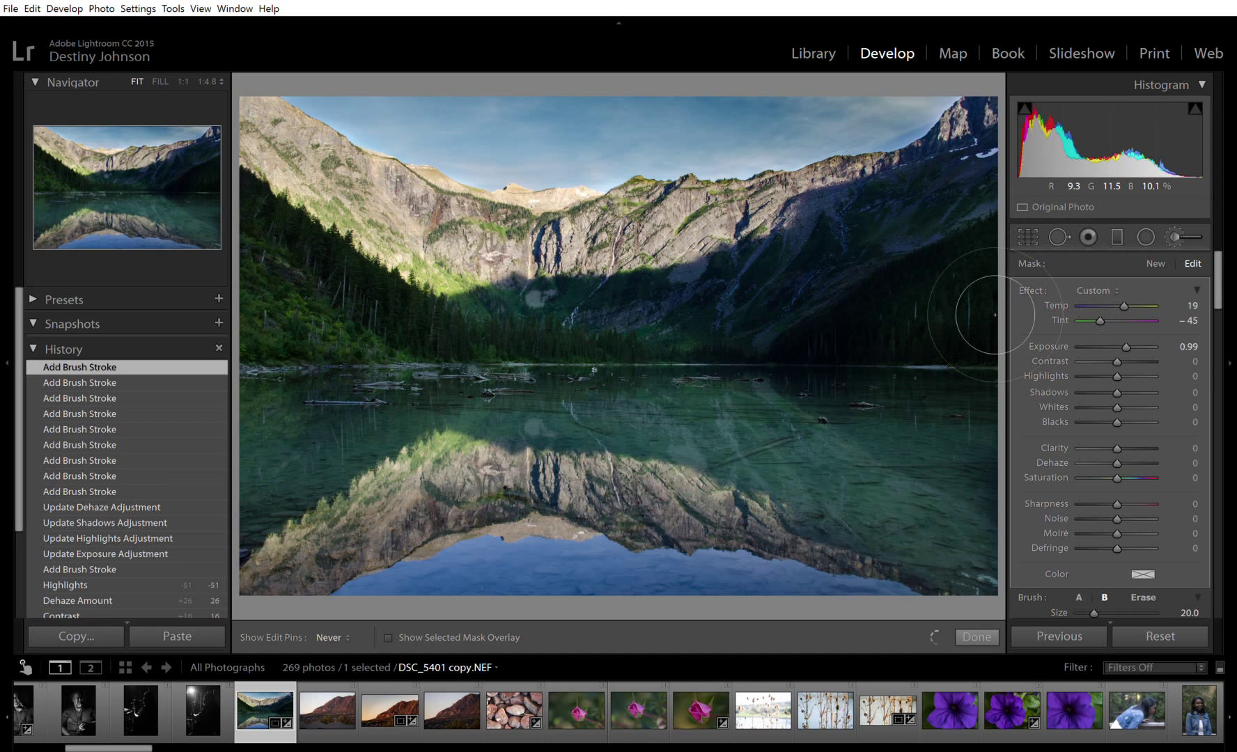
left_click_drag(980, 318, 966, 346)
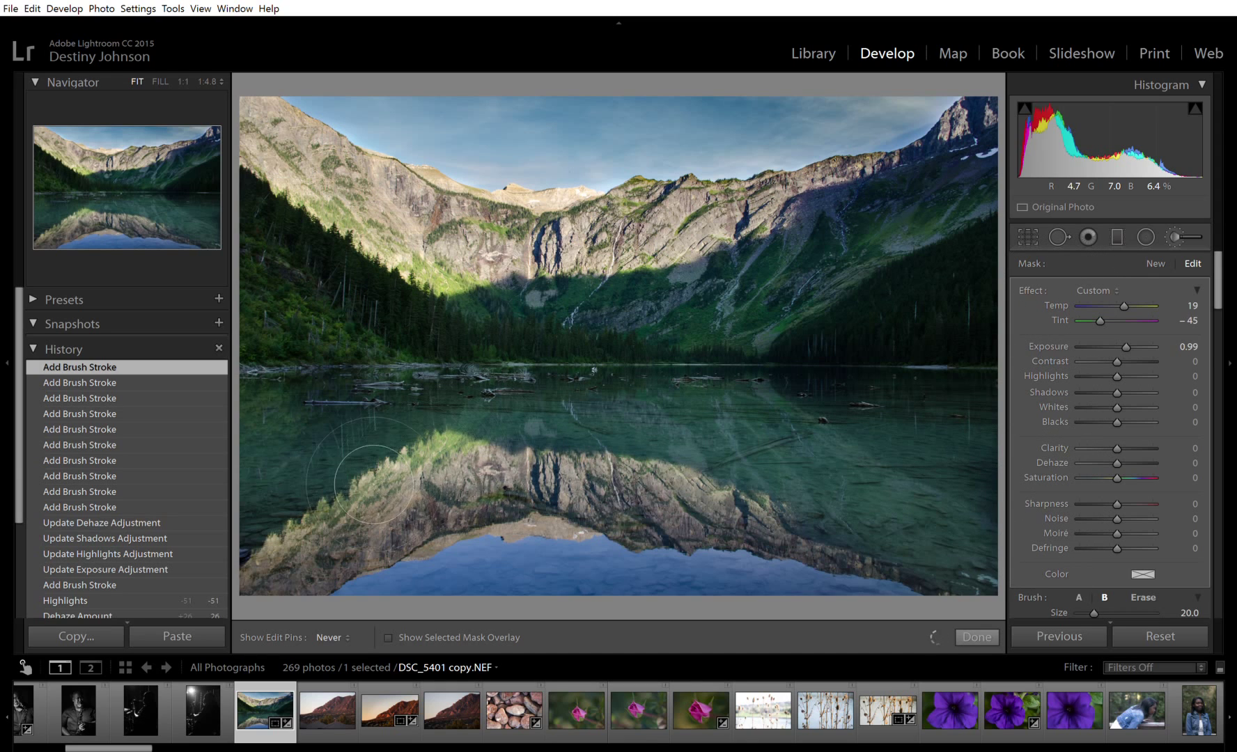
mouse_move(341, 484)
left_mouse_down()
mouse_move(270, 362)
mouse_move(338, 404)
left_mouse_up()
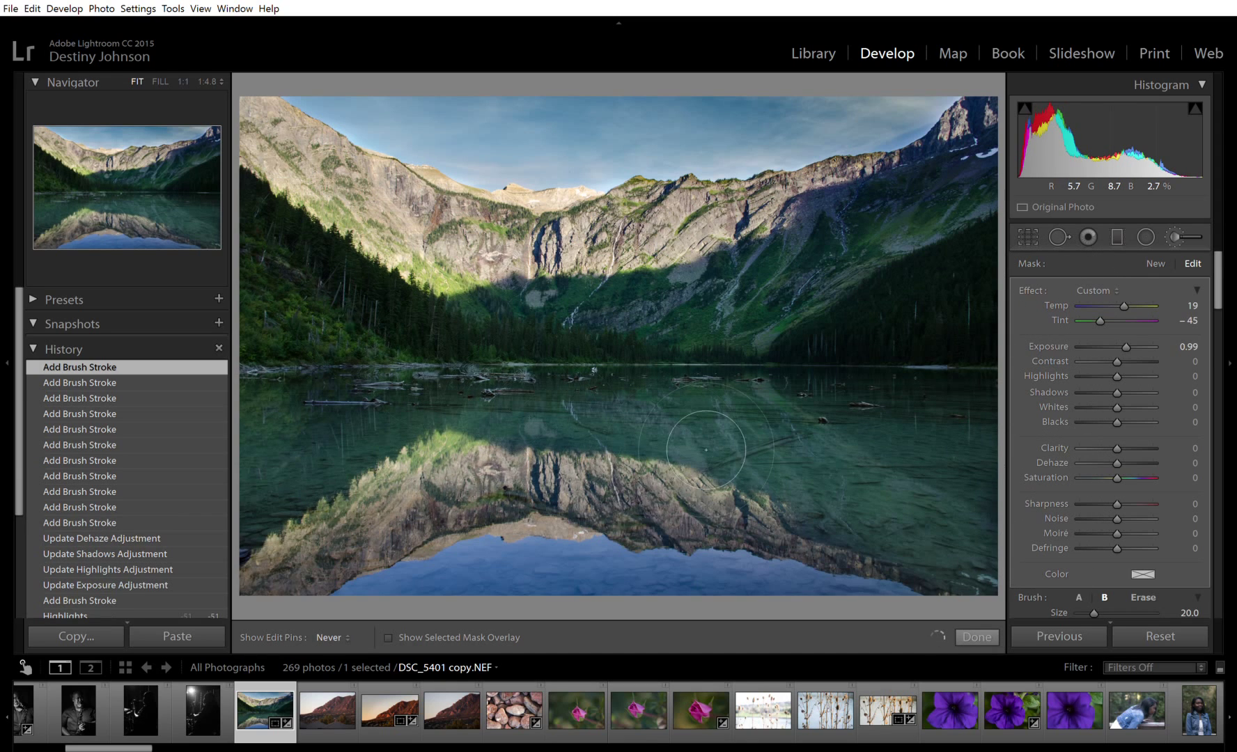
key("h")
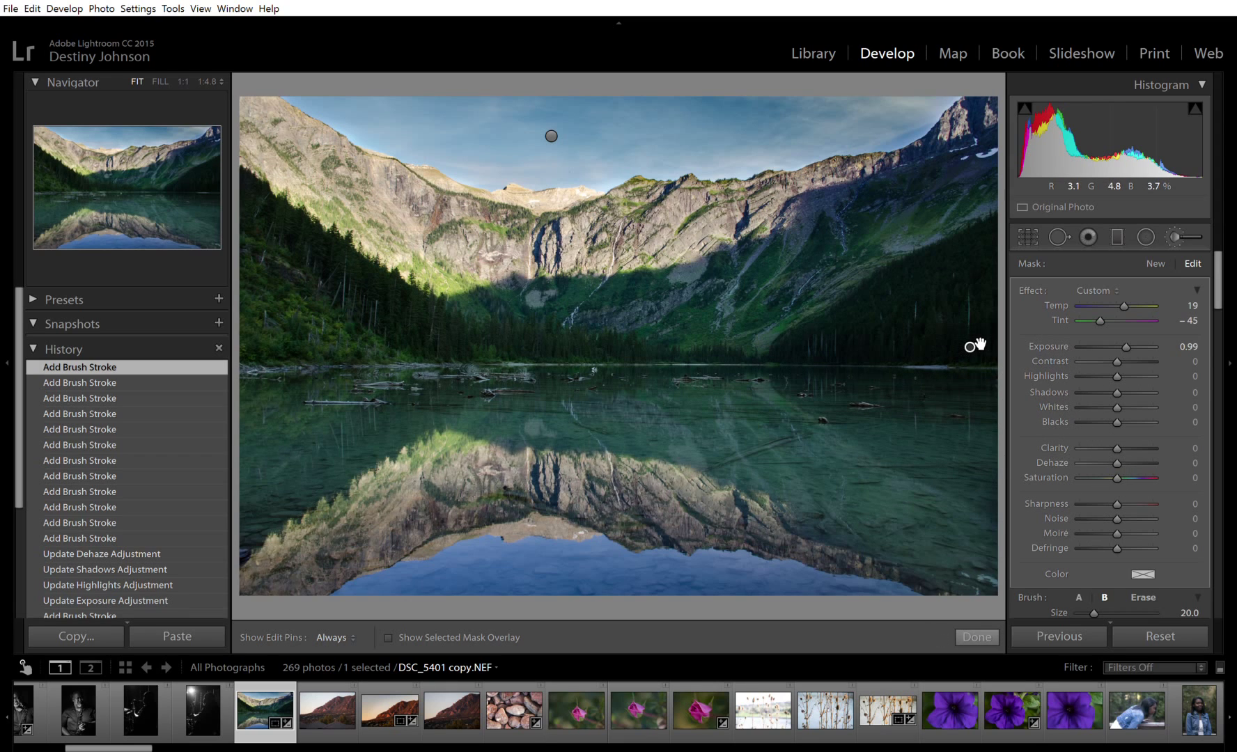
Set the lake and forest mask to temp 40, tint -10, contrast 38, shadows 16, blacks 4 and dehaze 10.
mouse_move(977, 344)
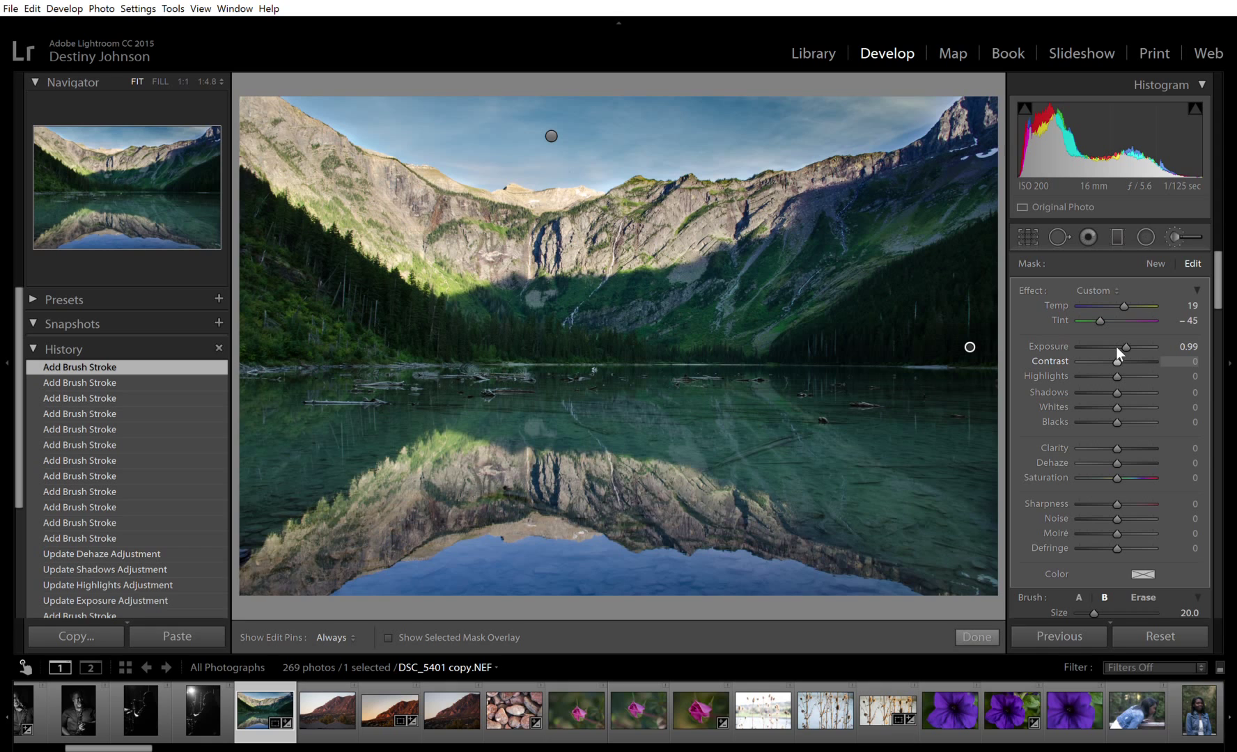
mouse_move(1116, 346)
left_mouse_down()
mouse_move(1148, 362)
mouse_move(1121, 357)
mouse_move(1120, 379)
mouse_move(1147, 377)
mouse_move(1126, 376)
left_mouse_up()
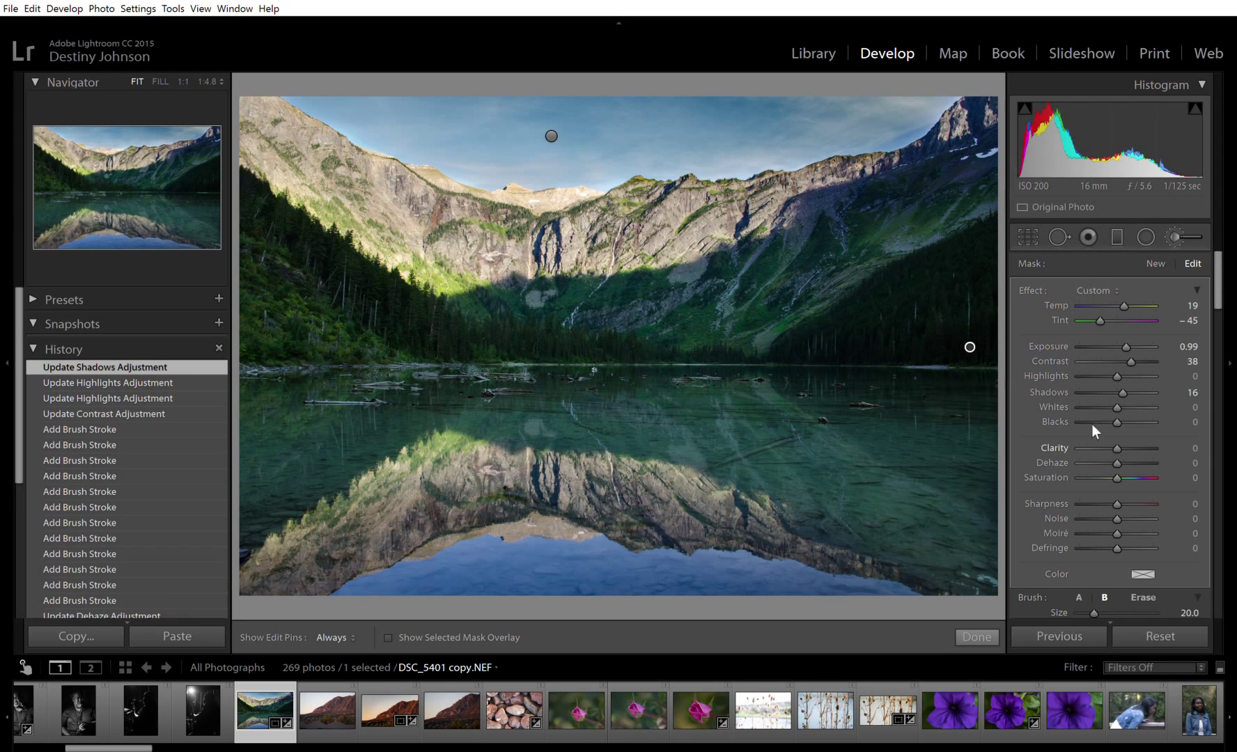
left_click_drag(1111, 408, 1114, 407)
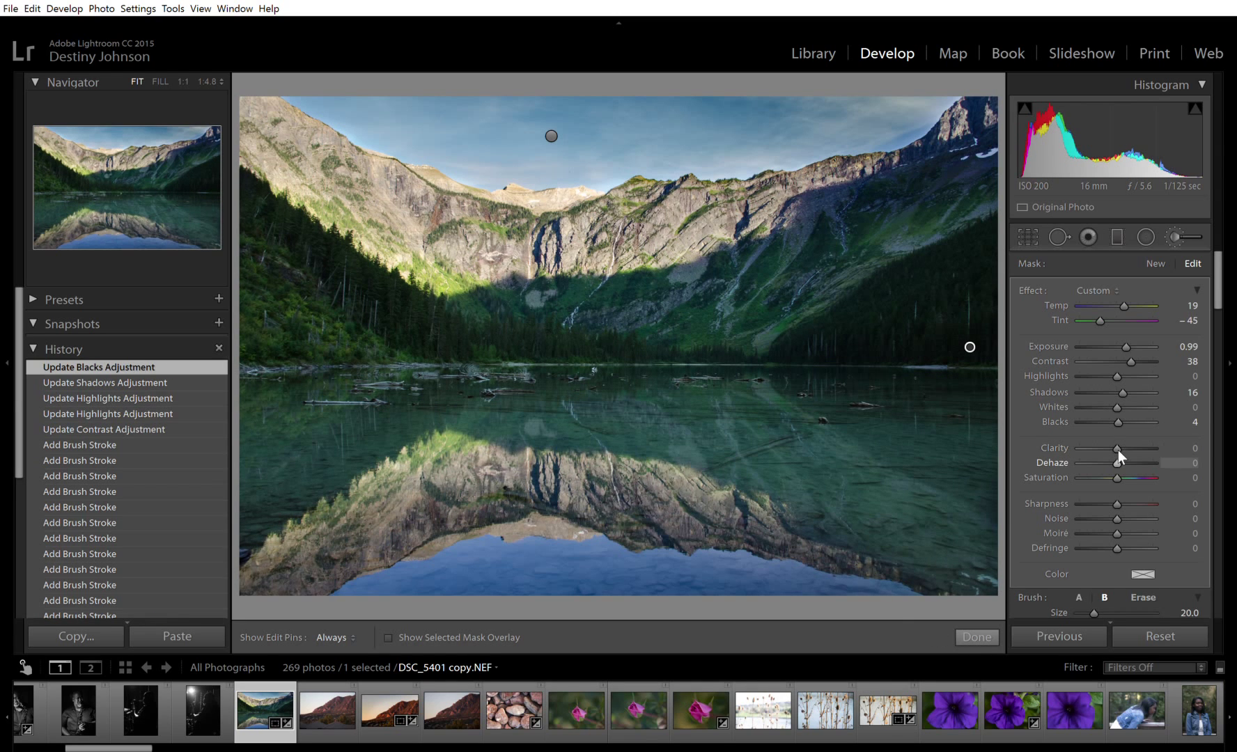
left_click_drag(1122, 447, 1126, 449)
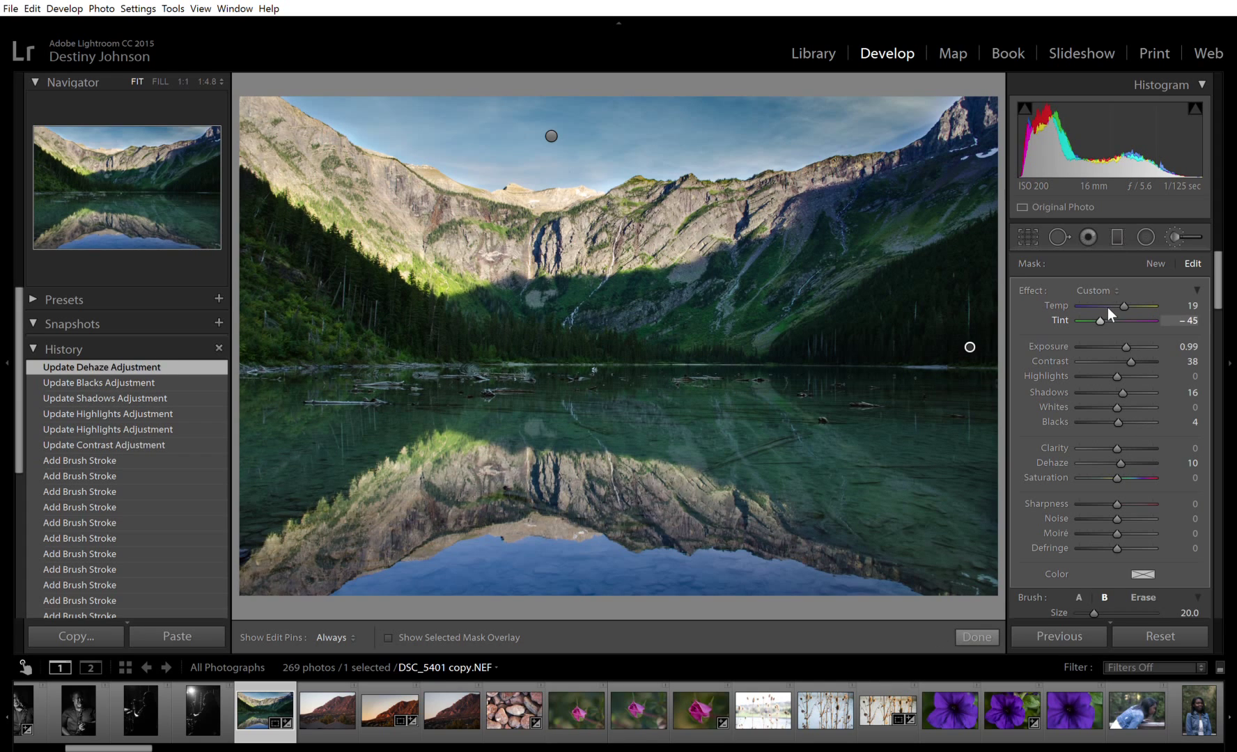
left_click_drag(1105, 305, 1131, 293)
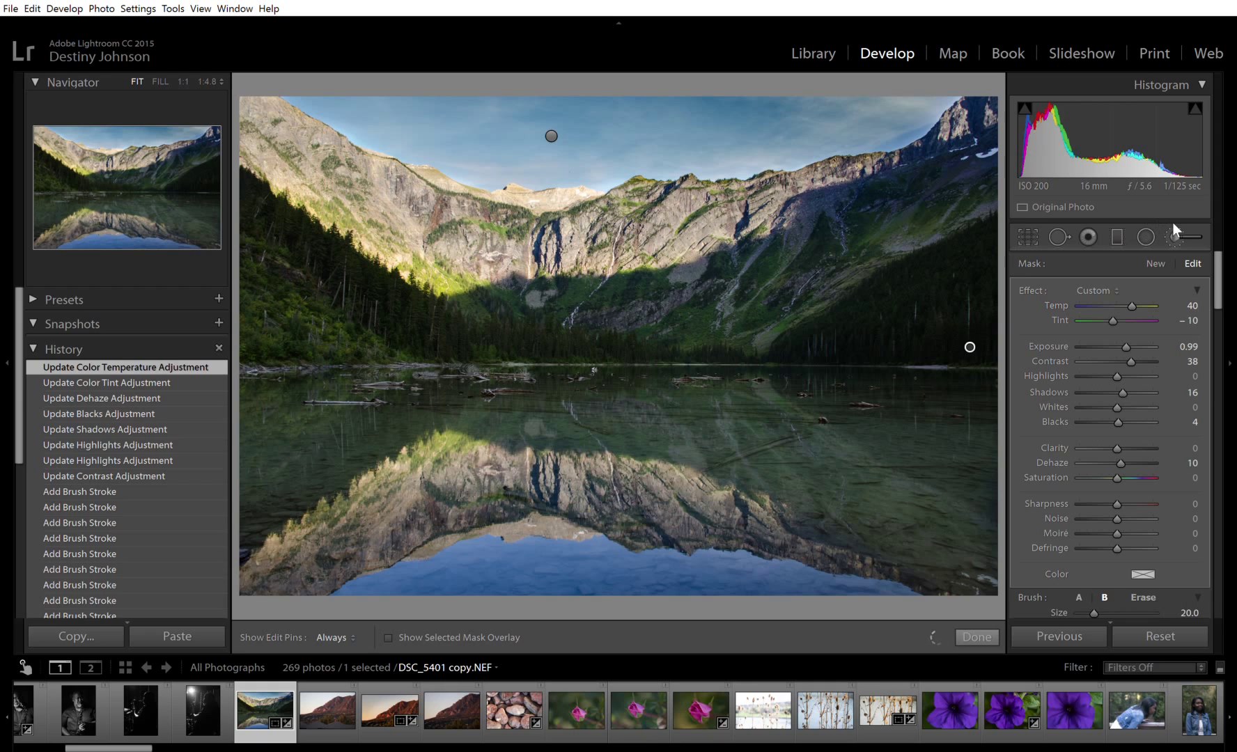
Start another brush mask at exposure 0.99 and paint it across the mountain slopes and ridges with brush size 17.
left_click(1159, 252)
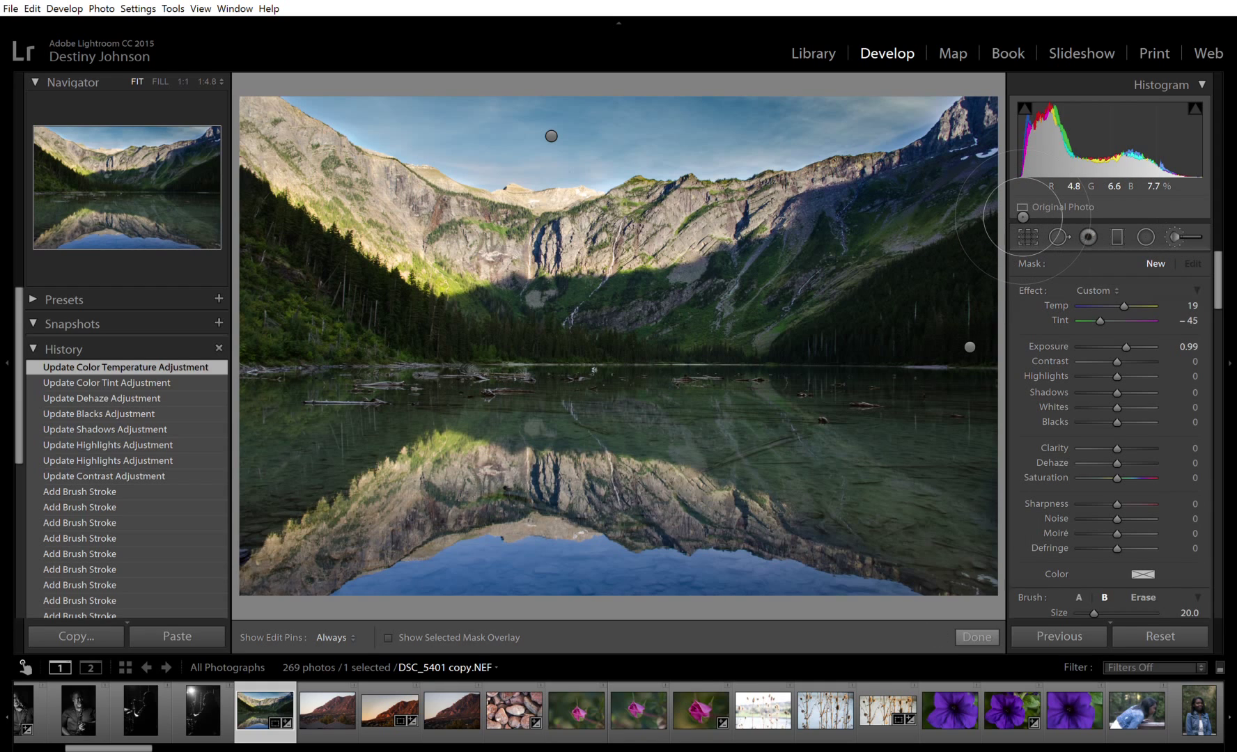
key("bracketleft")
key("bracketleft")
key("bracketleft")
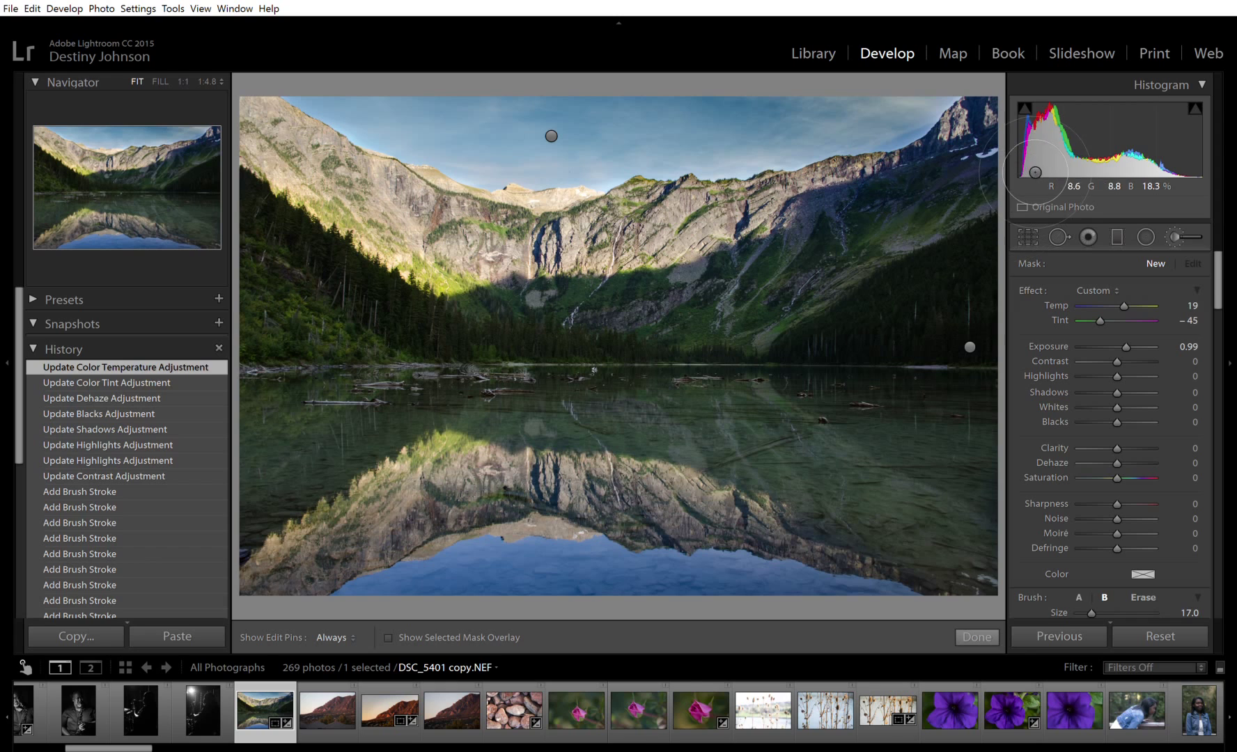
key("h")
mouse_move(990, 209)
left_mouse_down()
mouse_move(927, 284)
mouse_move(967, 209)
mouse_move(836, 276)
mouse_move(944, 202)
mouse_move(832, 228)
mouse_move(939, 228)
mouse_move(811, 303)
mouse_move(754, 284)
mouse_move(784, 255)
mouse_move(673, 274)
mouse_move(703, 271)
left_mouse_up()
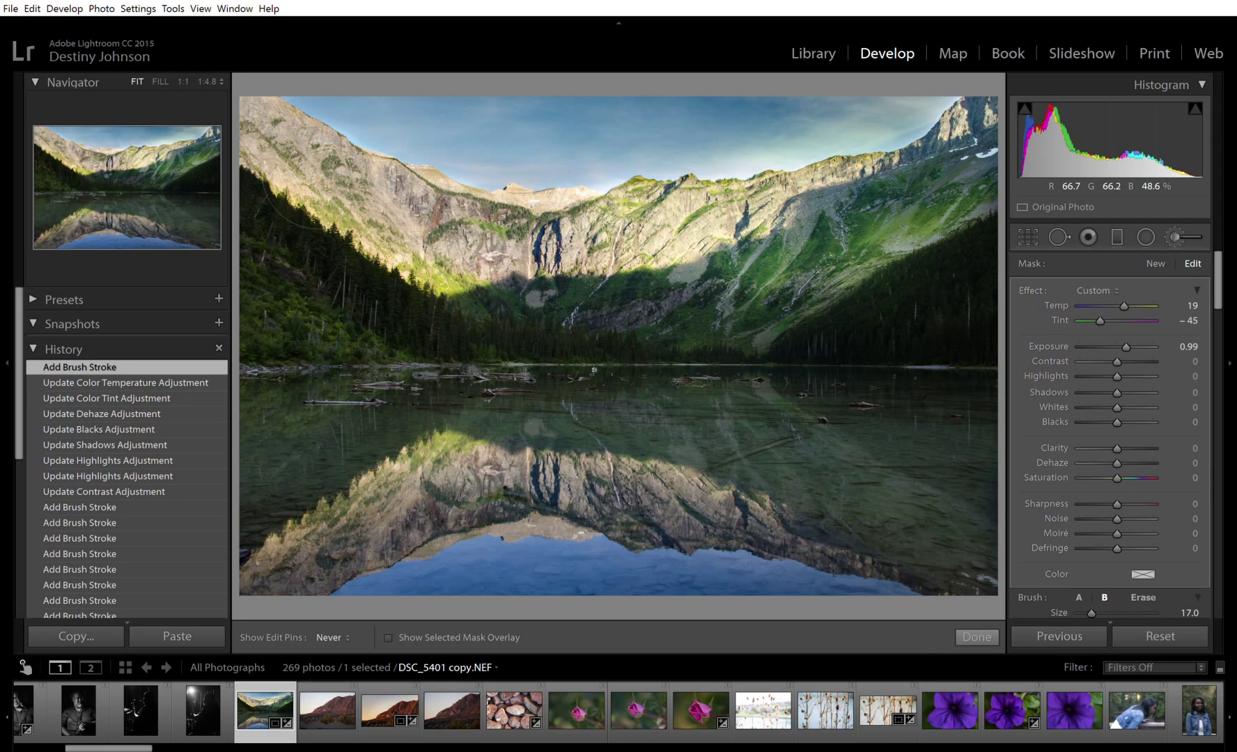
left_click_drag(322, 184, 519, 269)
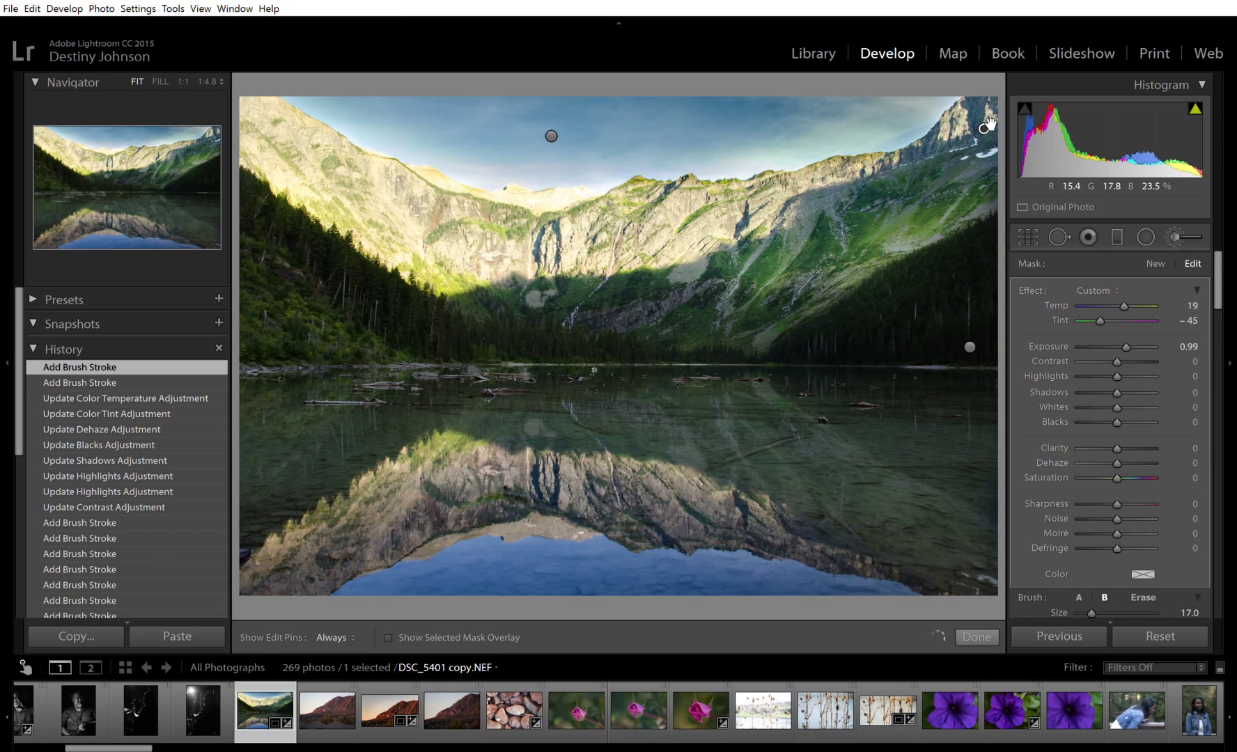
Erase the mountain mask from the shaded green valley slopes above the far shore, using a size 9 eraser.
mouse_move(987, 125)
left_click(1142, 596)
key("h")
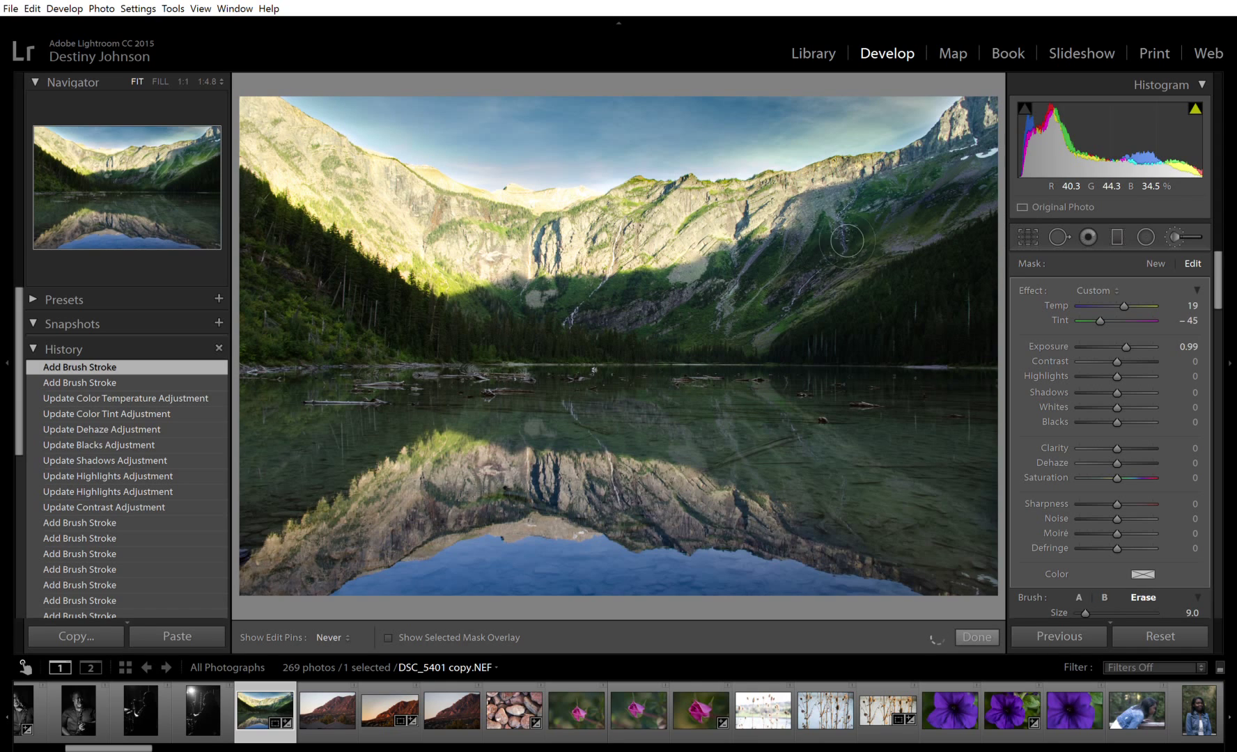
left_click_drag(835, 206, 773, 257)
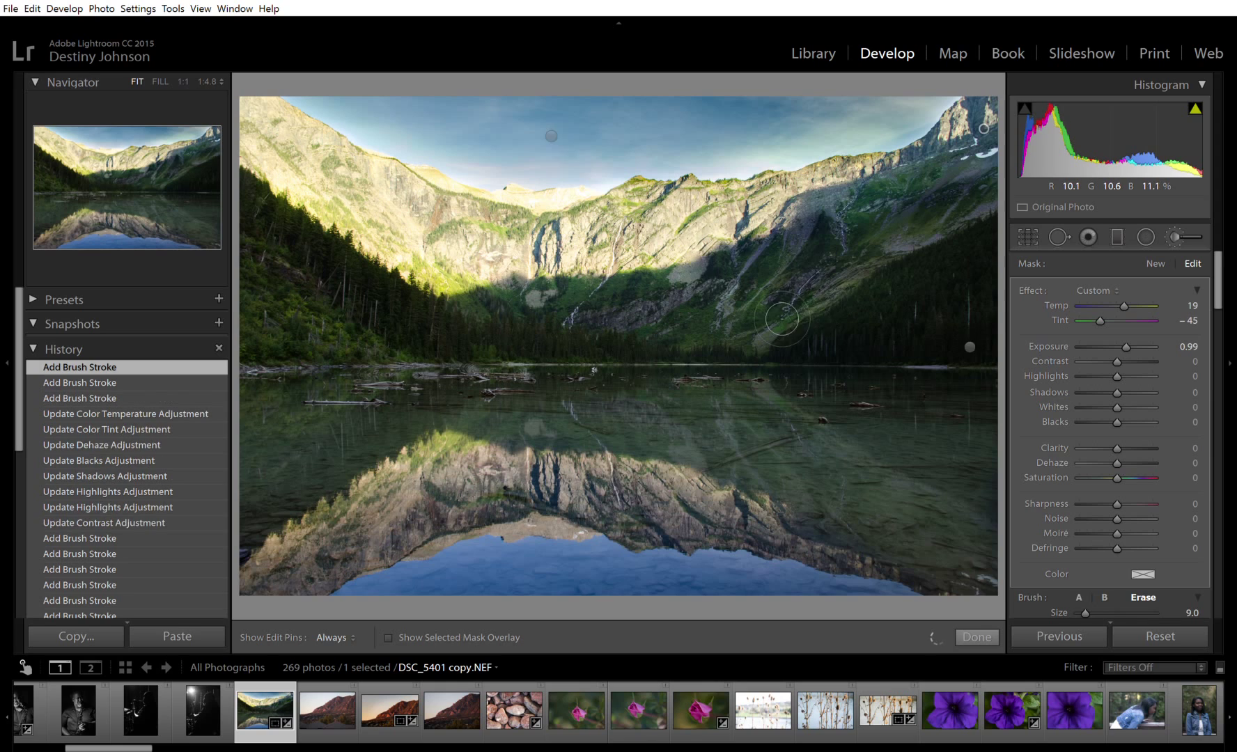
left_click_drag(808, 310, 915, 260)
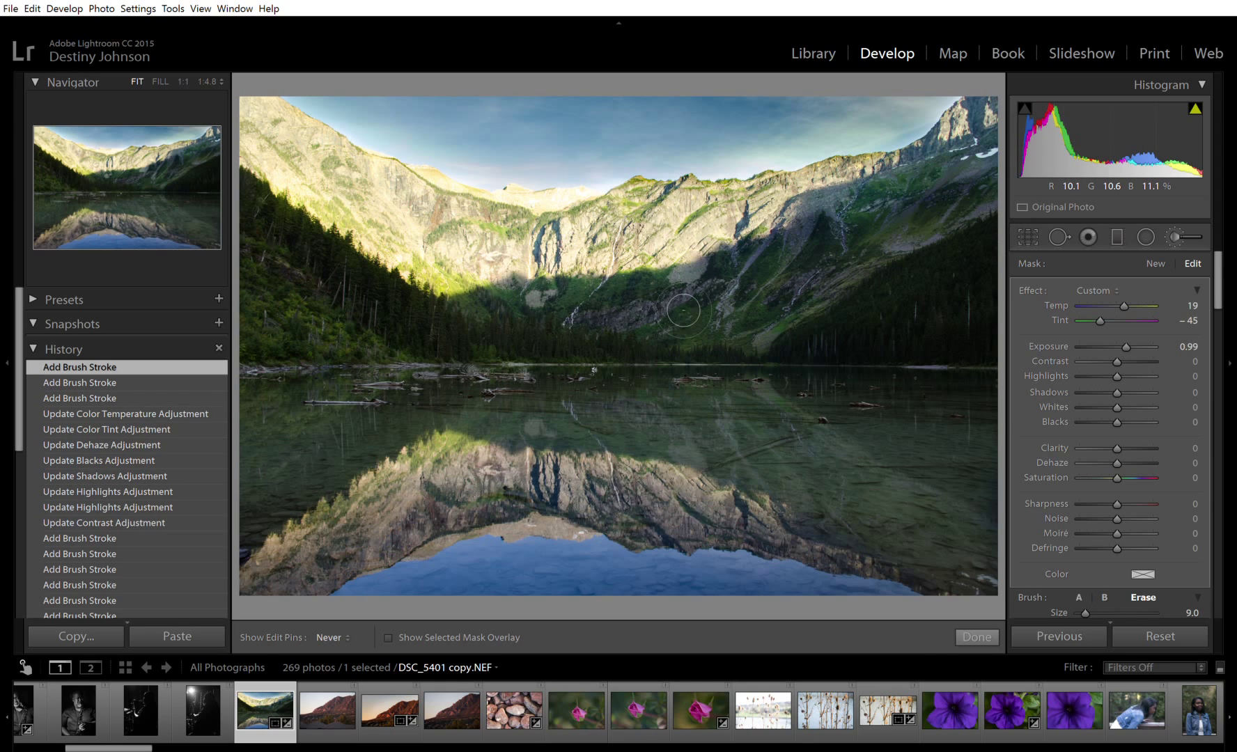
mouse_move(488, 324)
left_mouse_down()
mouse_move(575, 288)
mouse_move(689, 275)
left_mouse_up()
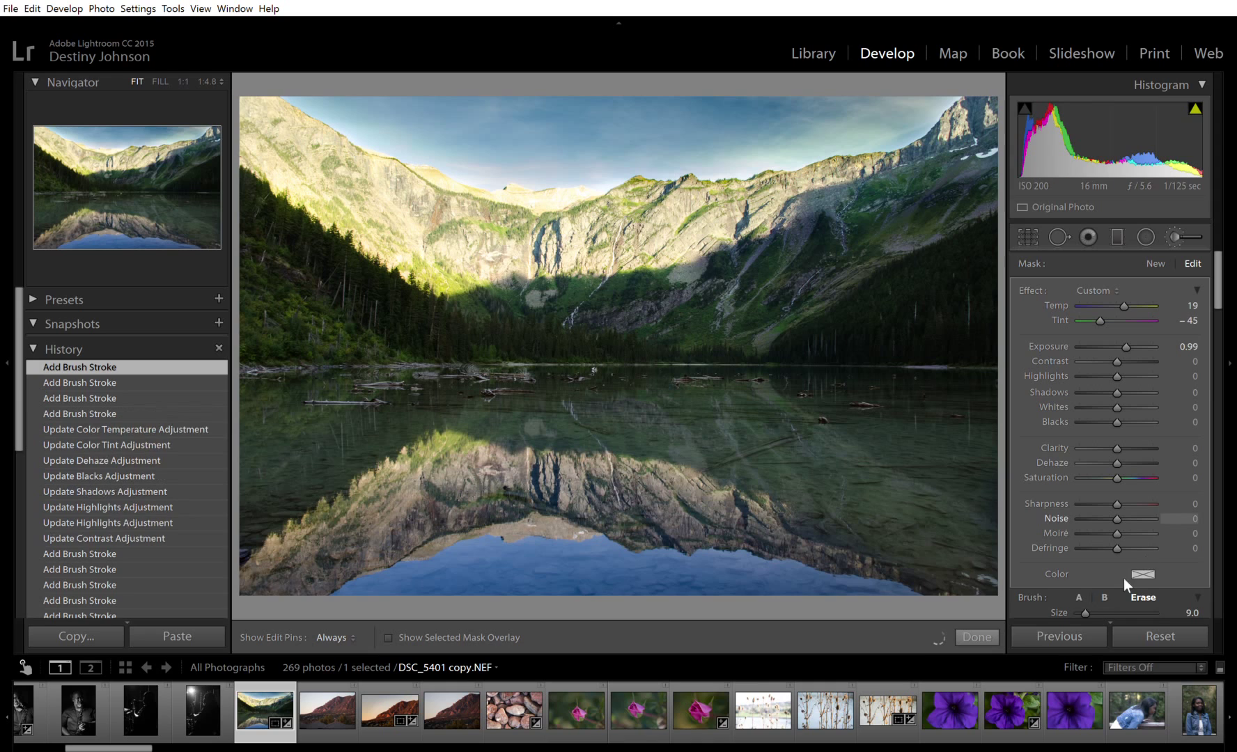
Check the mountain mask's coverage and erase the leftover patch on the dark right-hand forest slope with the size 9 eraser.
left_click(1079, 597)
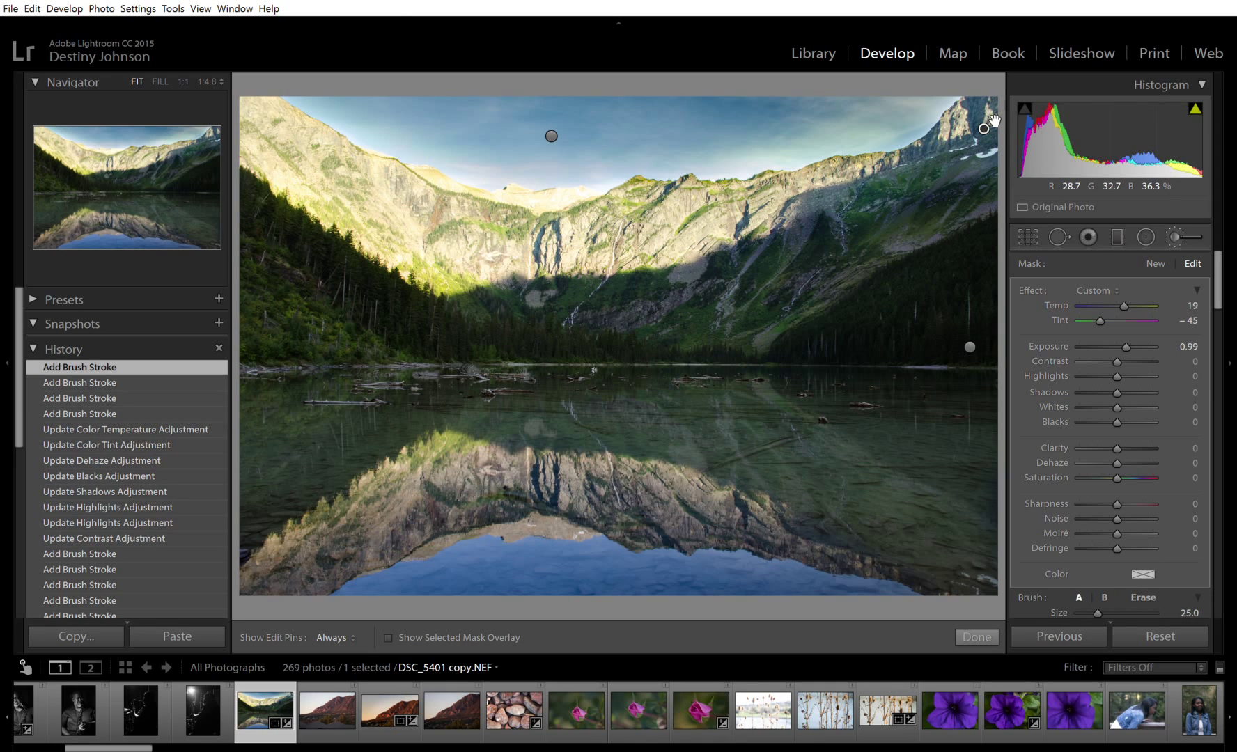
mouse_move(993, 119)
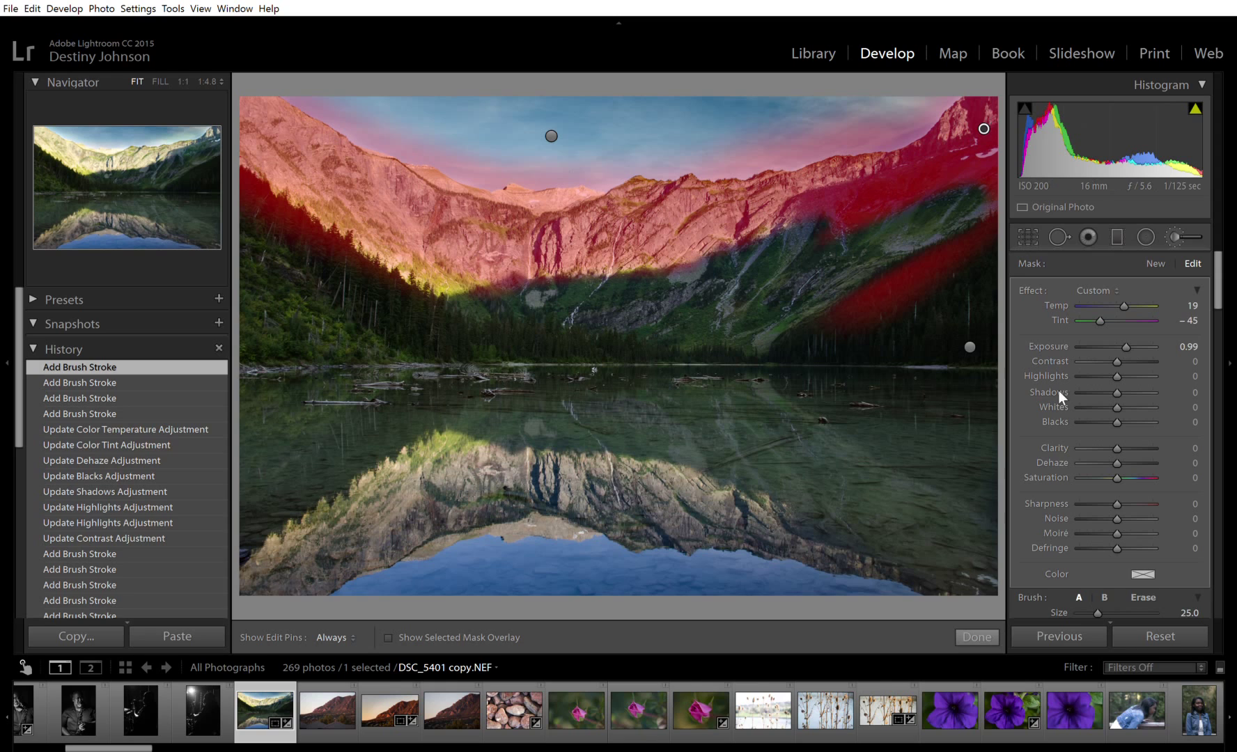
left_click(1142, 597)
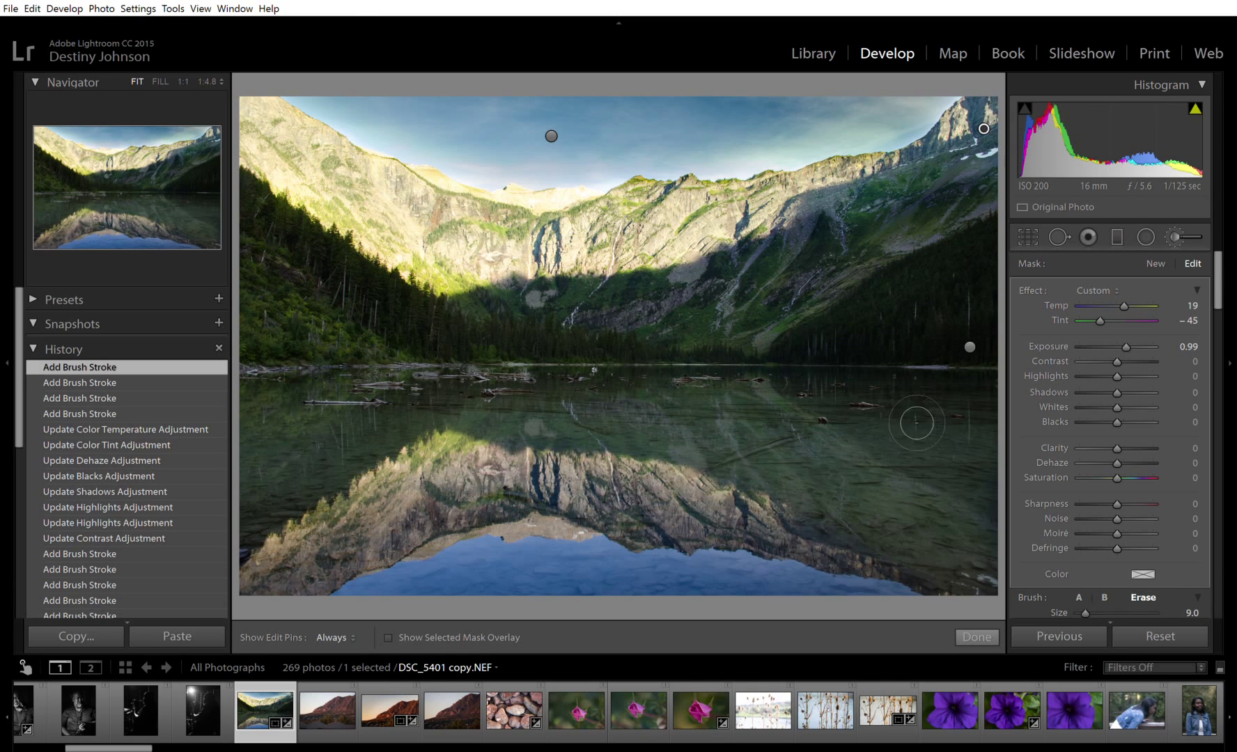
scroll(1216, 525, "down", 3)
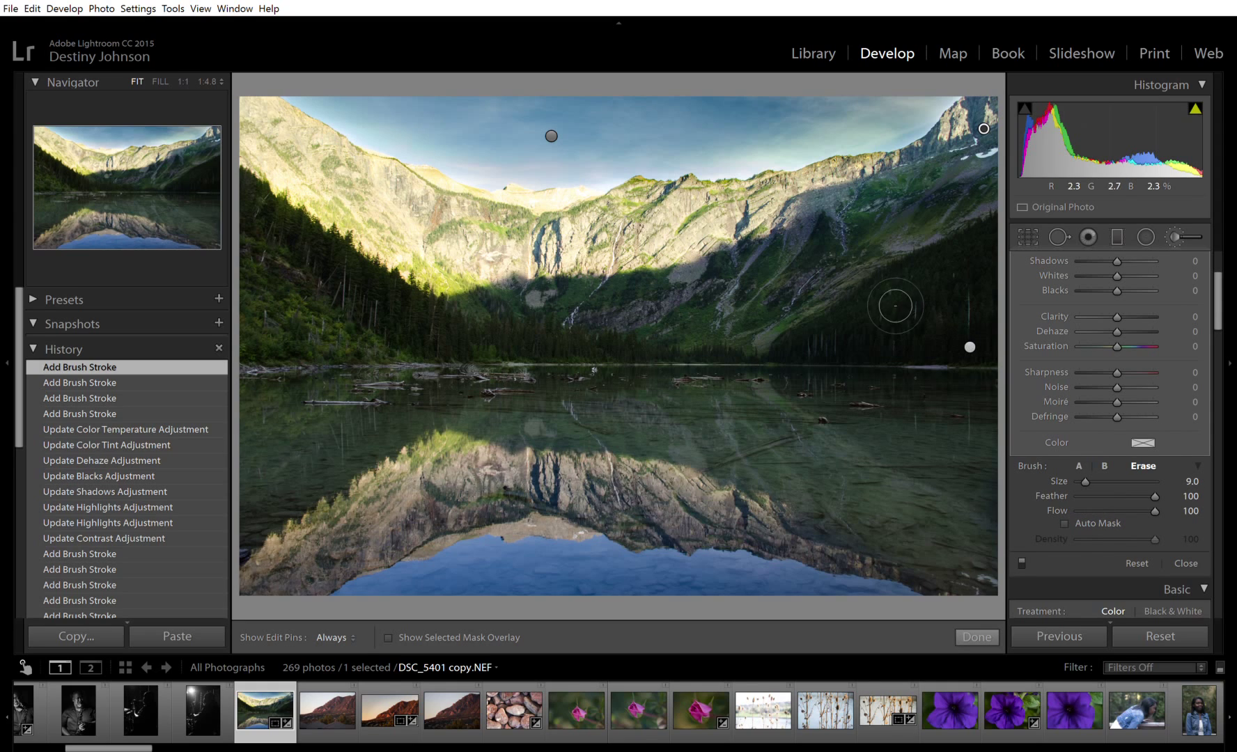
key("h")
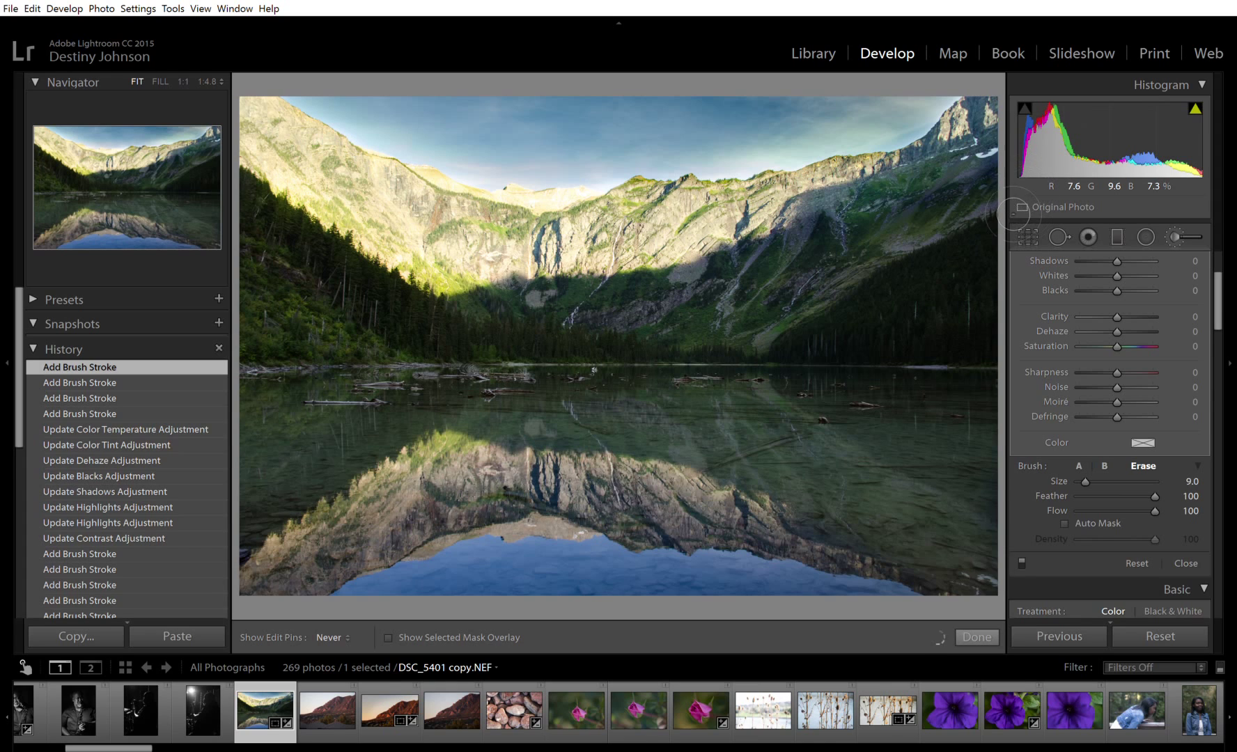
left_click(865, 311)
key("h")
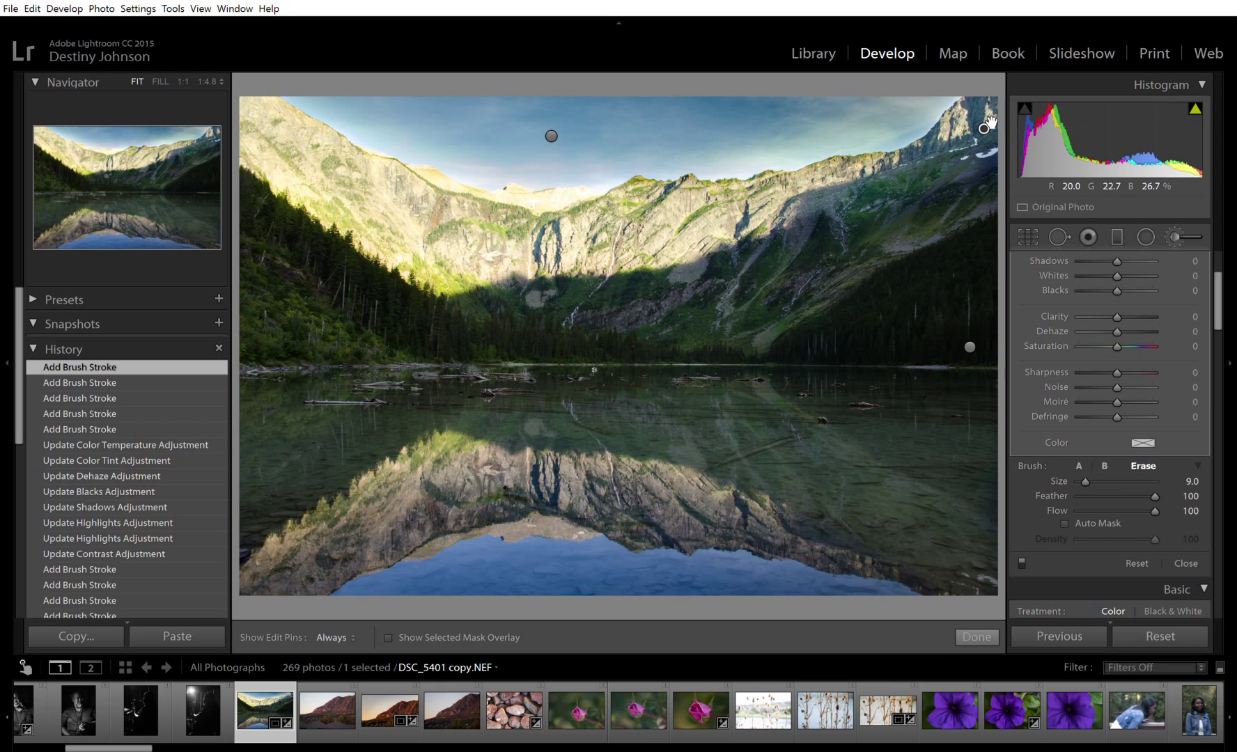
mouse_move(989, 123)
key("h")
key("h")
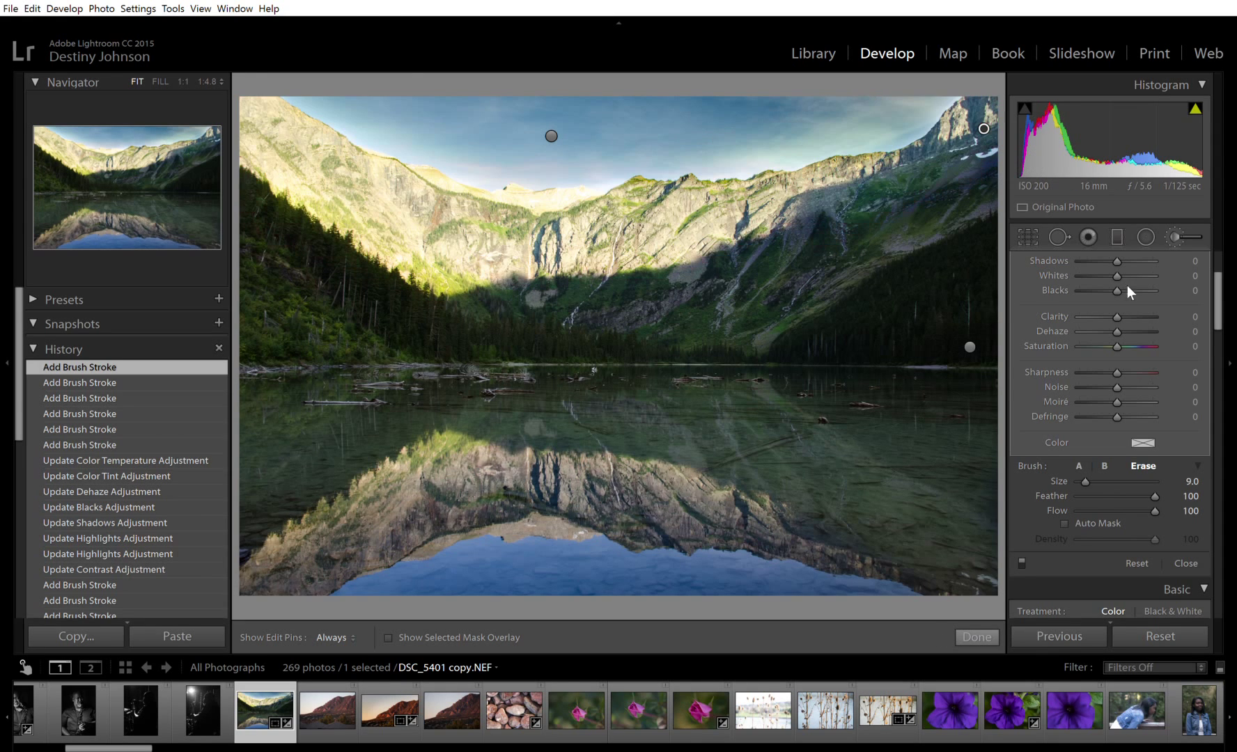
Set the mountain mask to contrast 25, highlights -58 and blacks -19, and compare the photo before and after.
scroll(1110, 306, "up", 3)
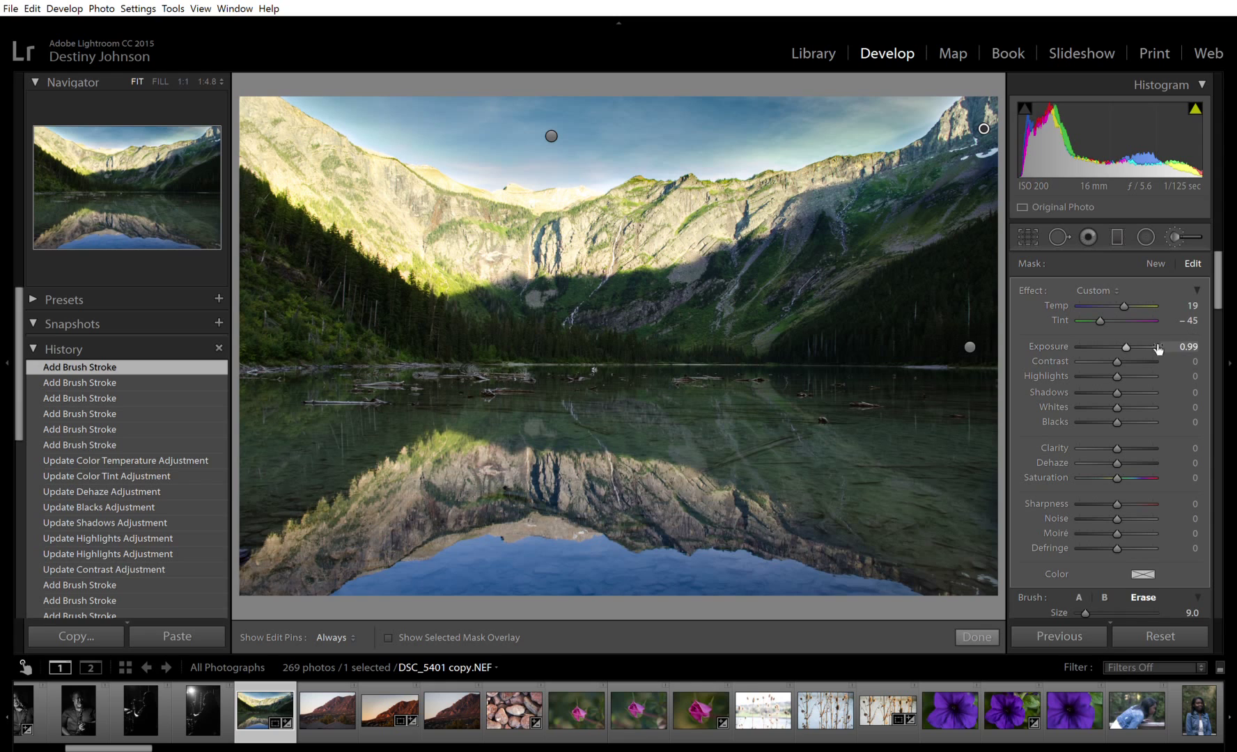
mouse_move(1112, 346)
left_mouse_down()
mouse_move(1160, 344)
mouse_move(1119, 363)
mouse_move(1082, 356)
mouse_move(1145, 345)
mouse_move(1092, 361)
left_mouse_up()
left_click_drag(1113, 412, 1106, 407)
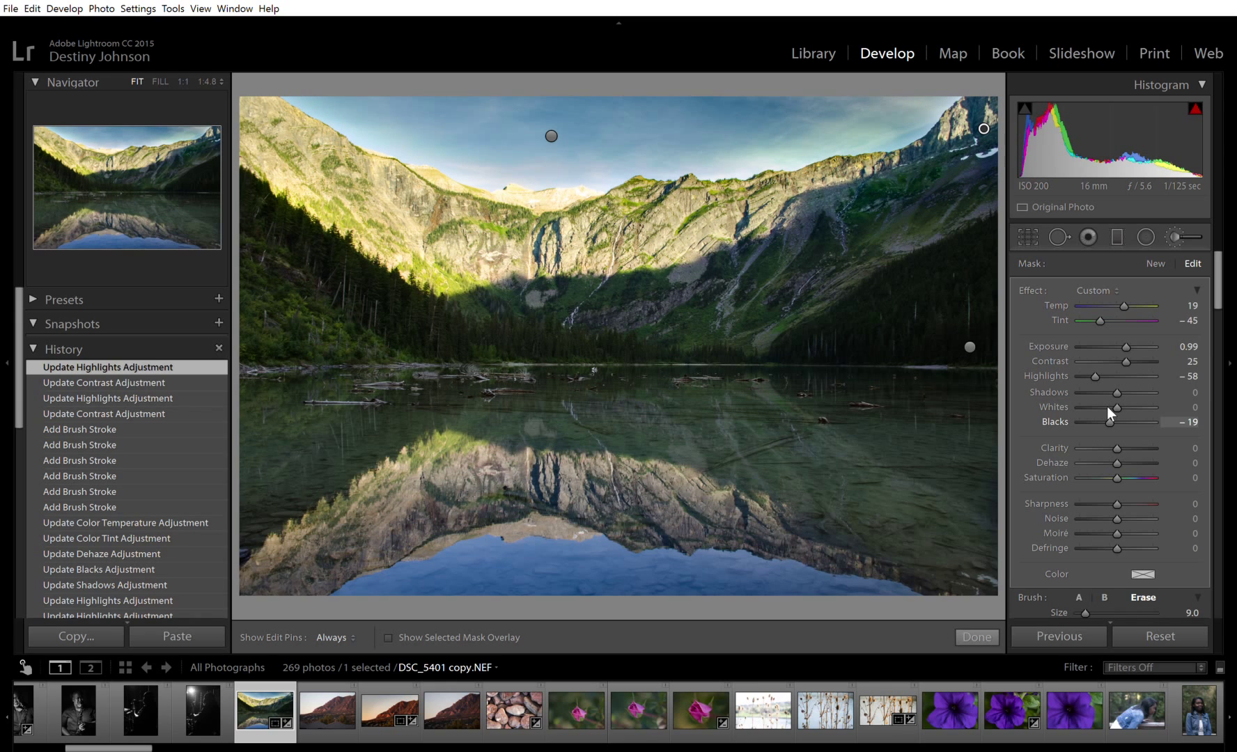
key("y")
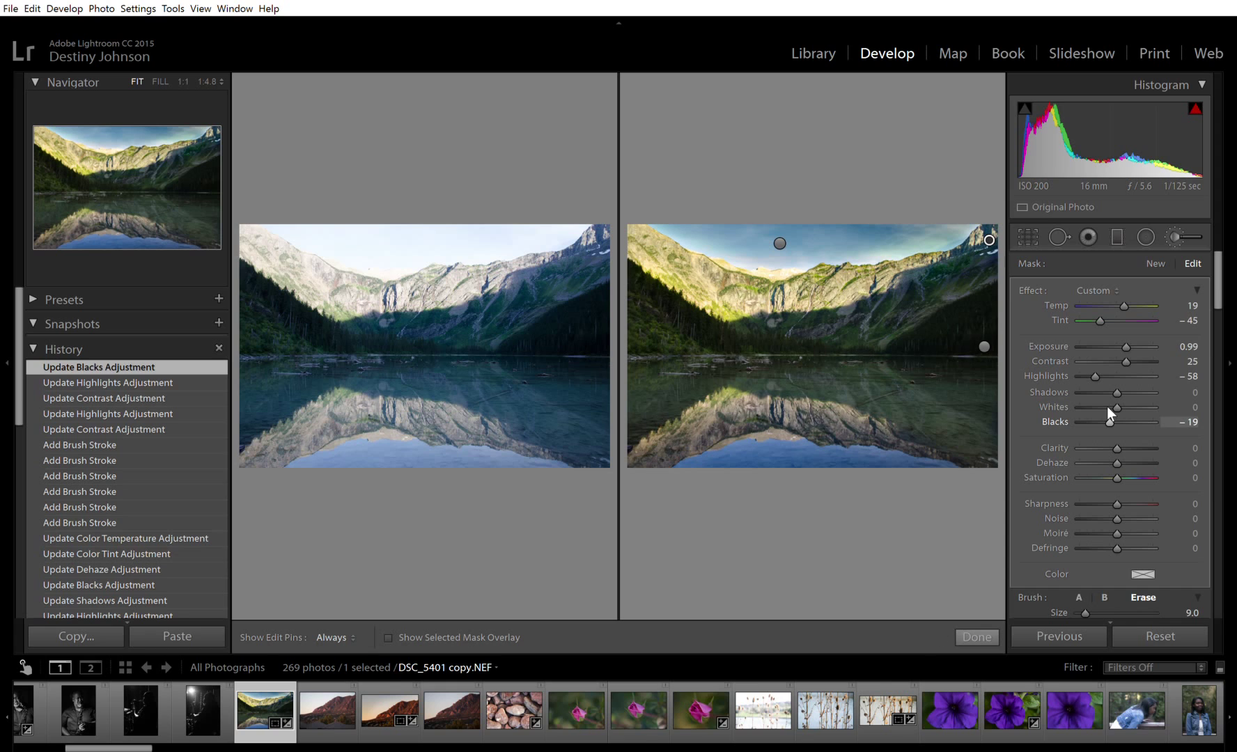
key("y")
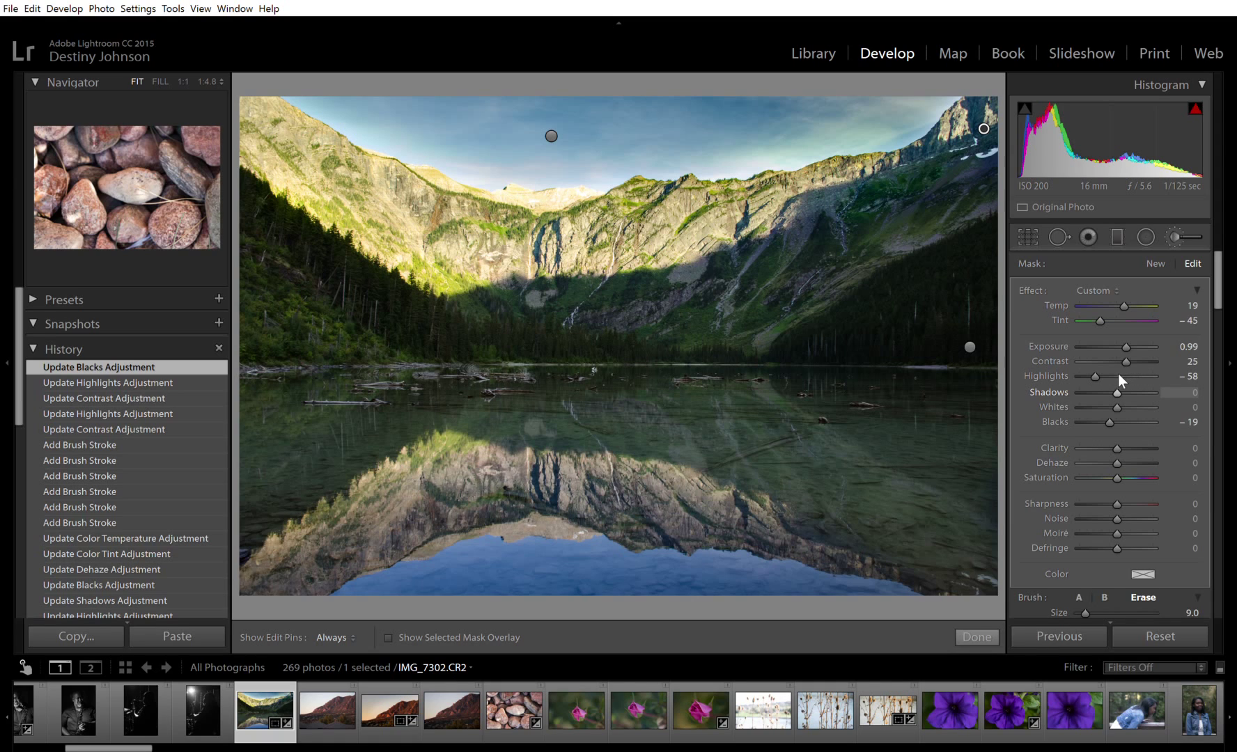
Set the mountain mask to shadows -36, tint -23 and temperature 33, and close the adjustment brush.
left_click_drag(1115, 377, 1103, 376)
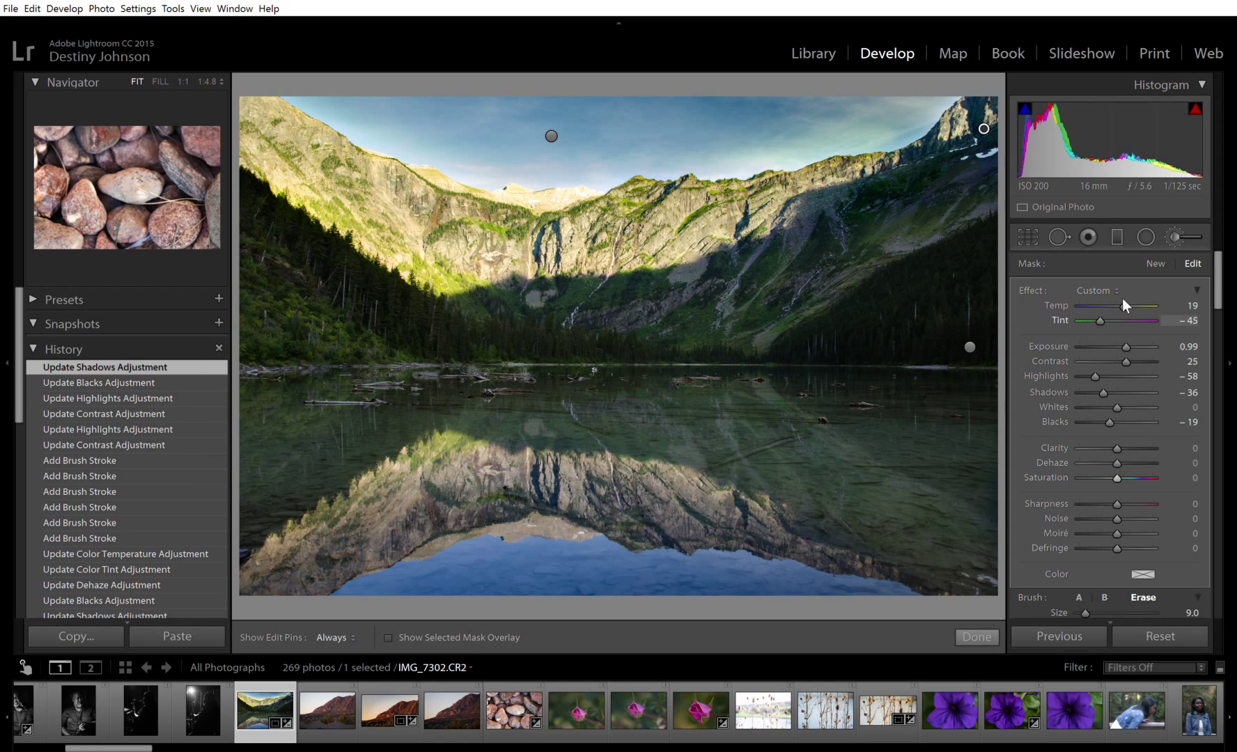
left_click_drag(1101, 307, 1108, 307)
left_click_drag(1129, 289, 1133, 291)
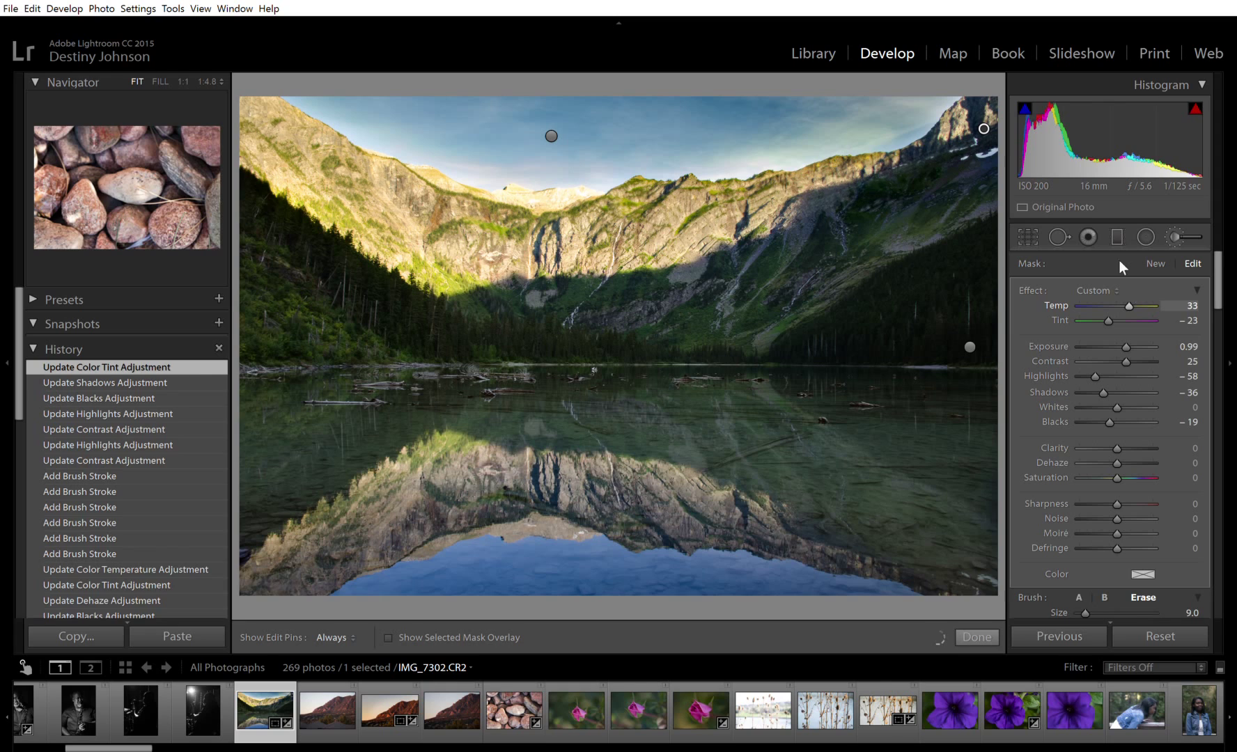
left_click(1171, 227)
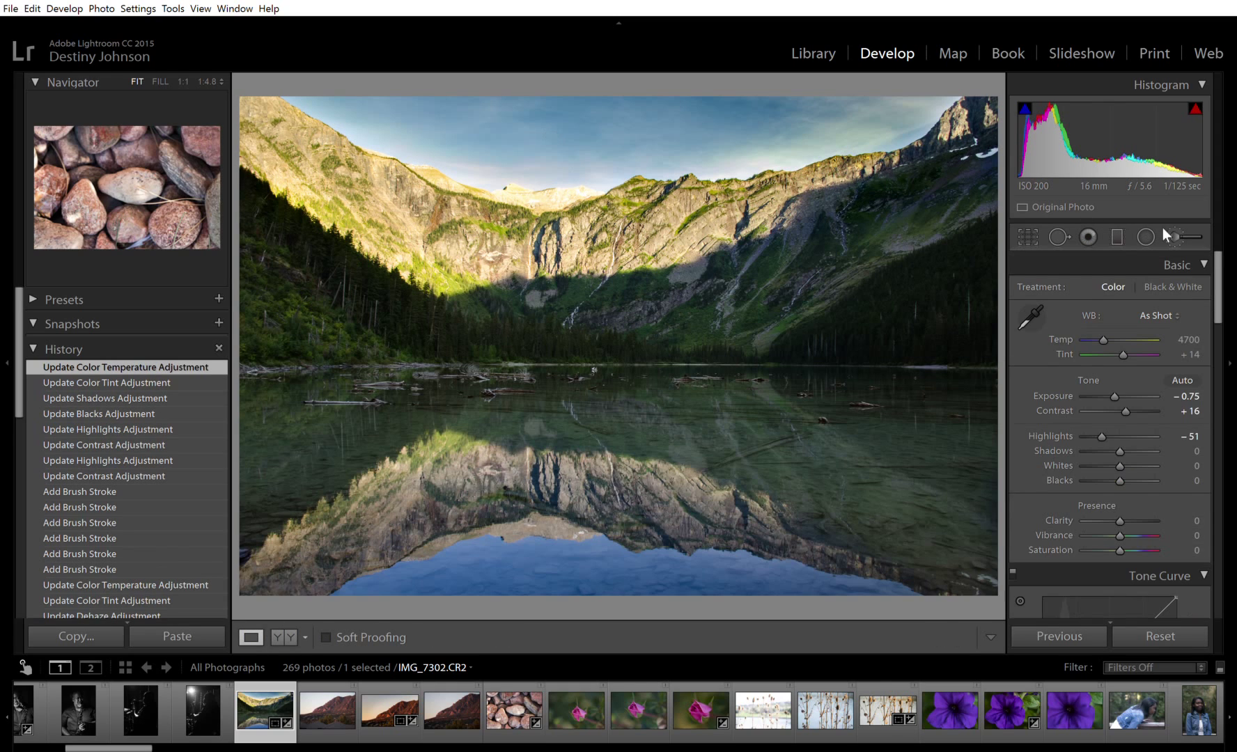
Set the whole photo's white balance to temperature 4471 and tint +12, and its saturation to -1.
left_click_drag(1106, 323, 1105, 322)
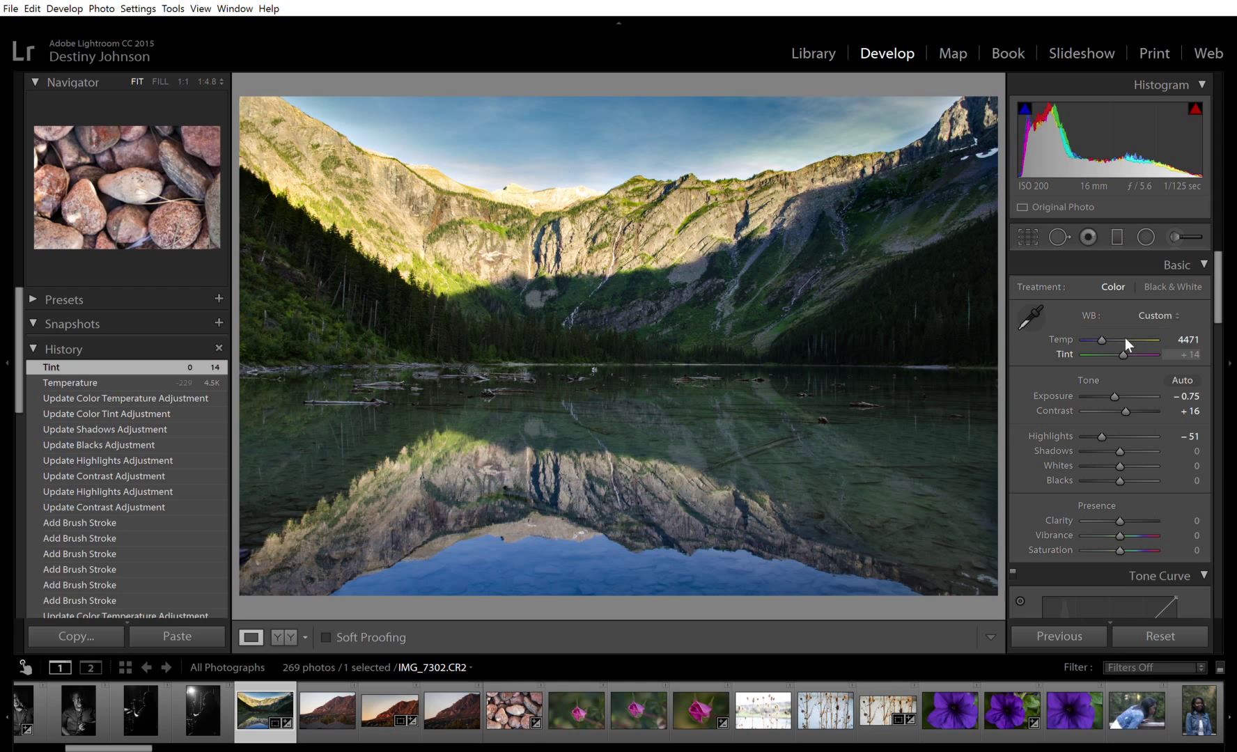
mouse_move(1124, 338)
left_mouse_down()
mouse_move(1112, 339)
mouse_move(1124, 336)
left_mouse_up()
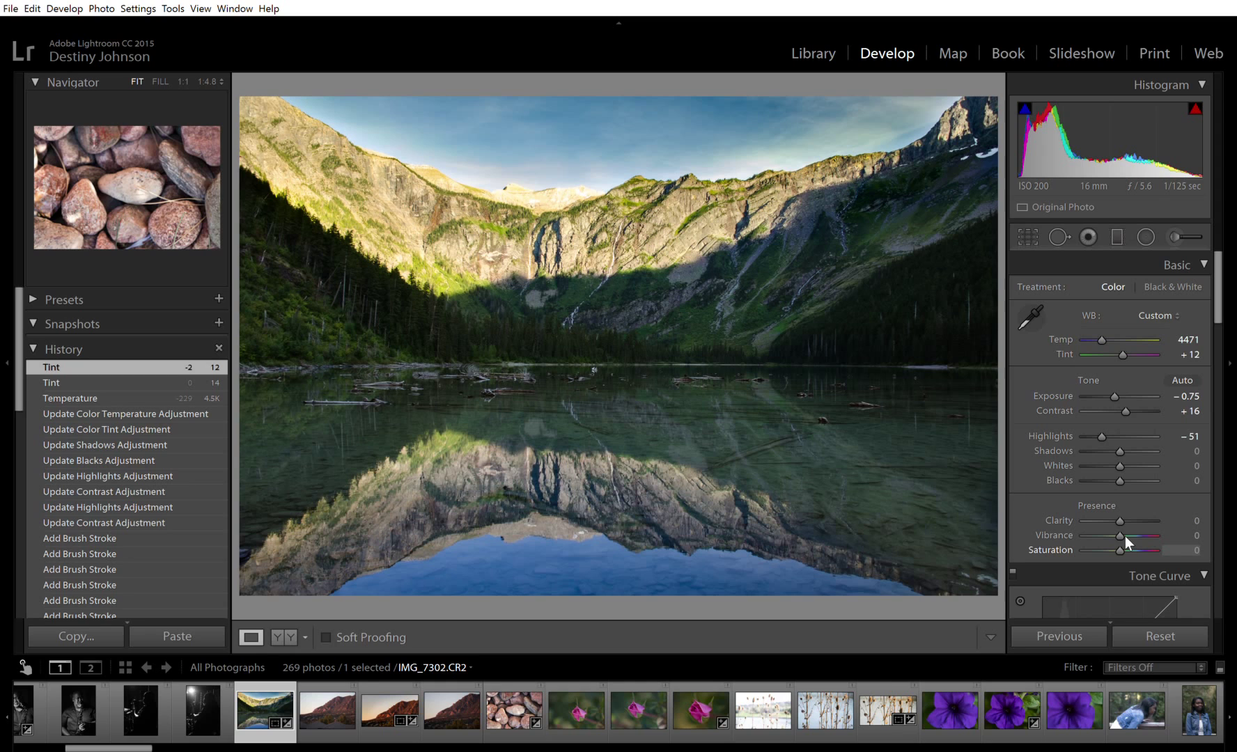
key("Down")
key("Down")
key("Down")
key("Down")
key("Down")
key("Down")
key("Down")
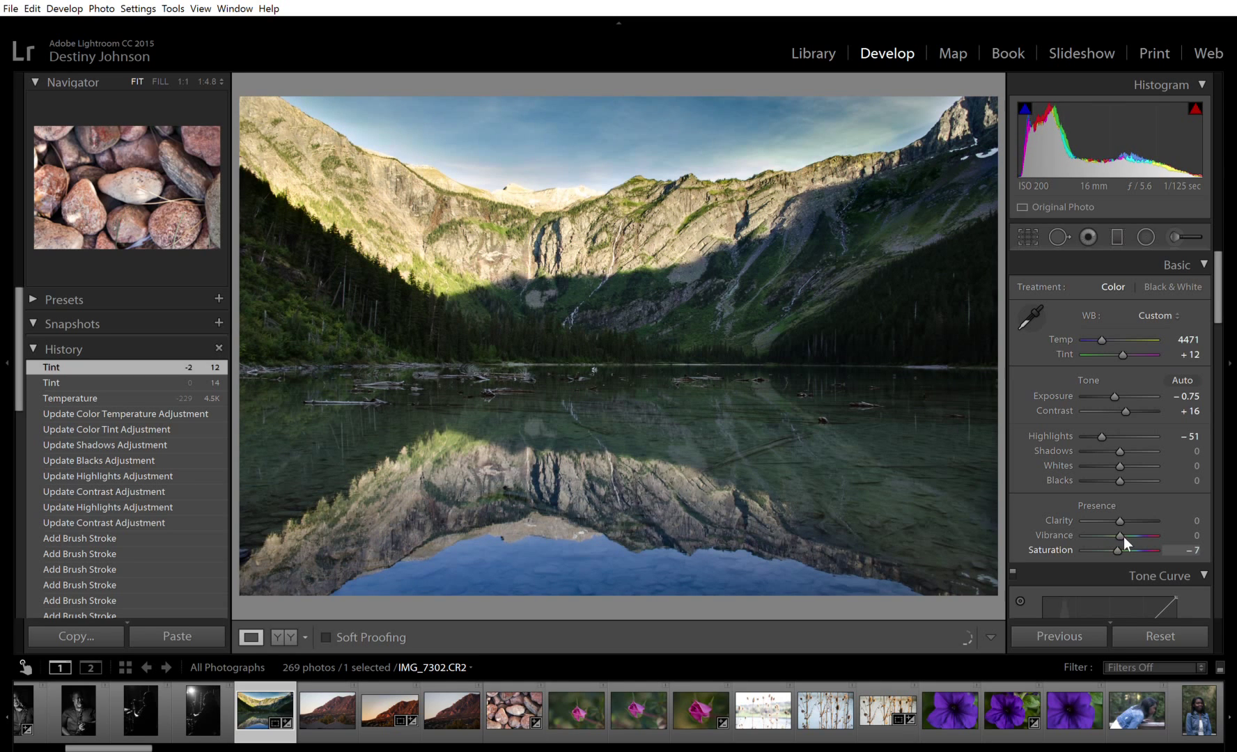
key("Up")
key("Up")
key("Up")
key("Up")
key("Up")
key("Up")
Enable the lens profile corrections and the removal of chromatic aberration for the photo.
scroll(1184, 508, "down", 2)
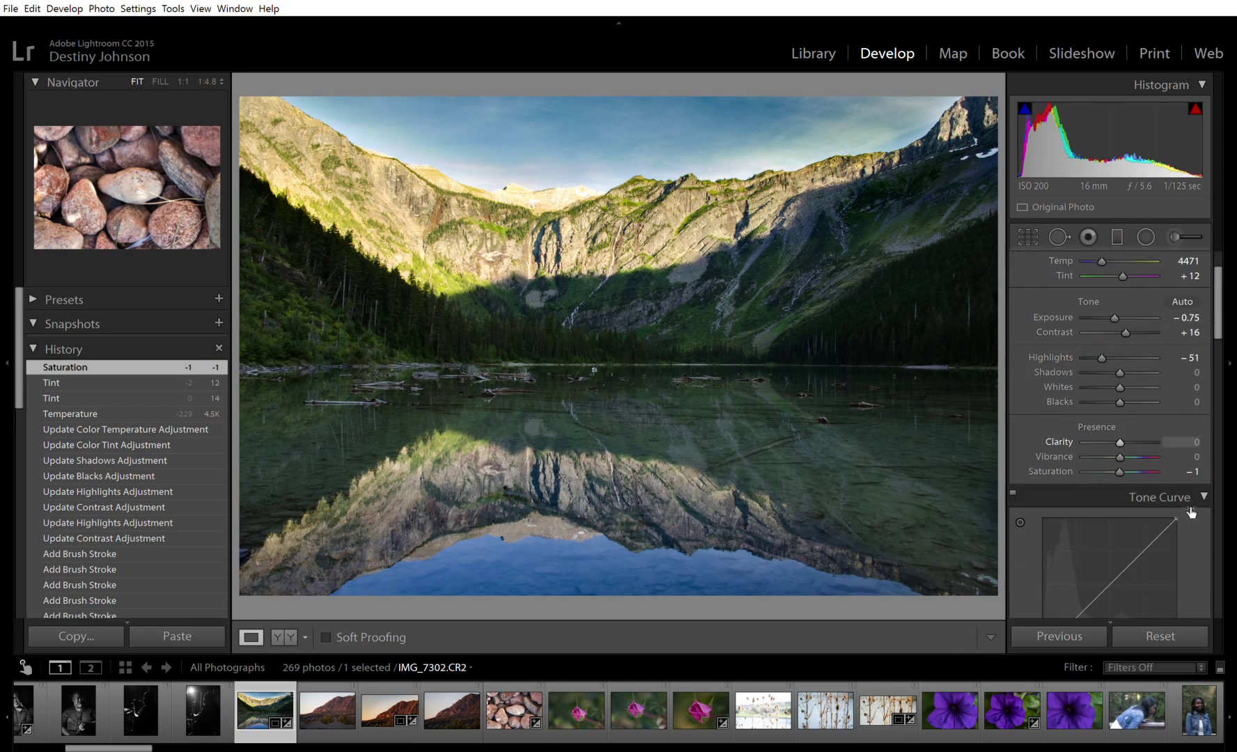
scroll(1184, 508, "down", 15)
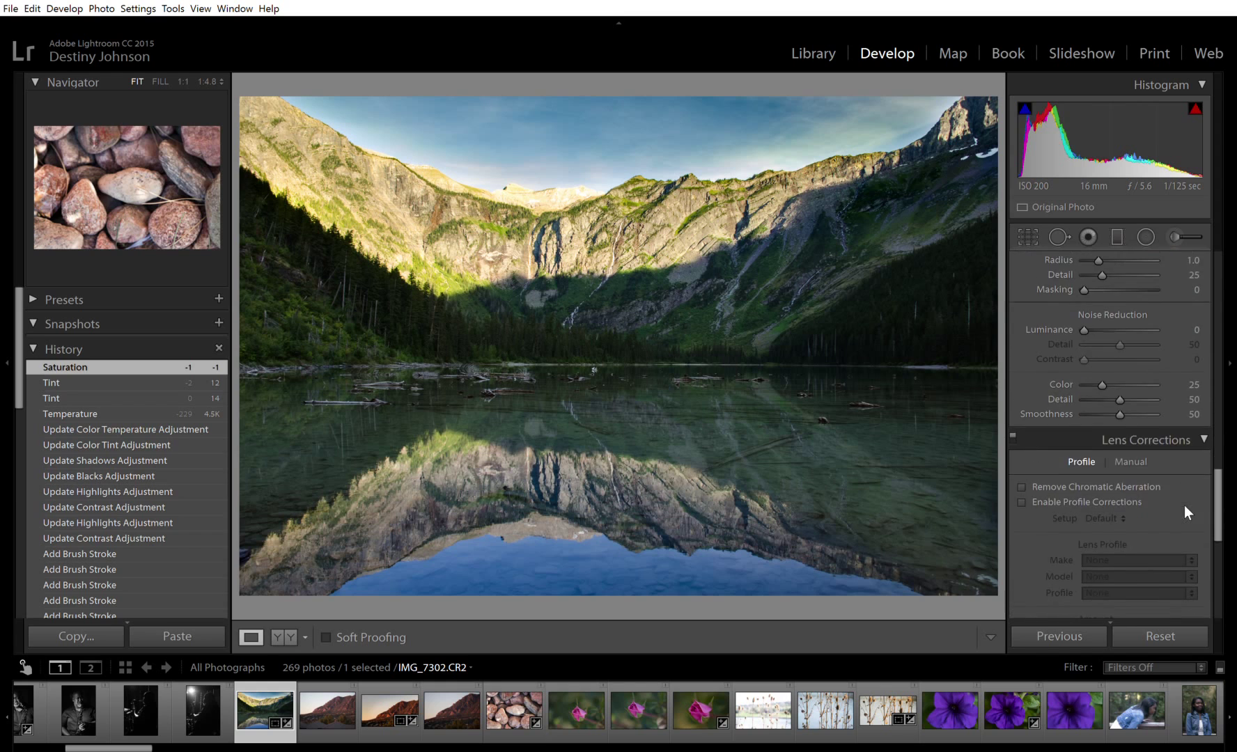
scroll(1184, 505, "down", 5)
scroll(1184, 505, "up", 6)
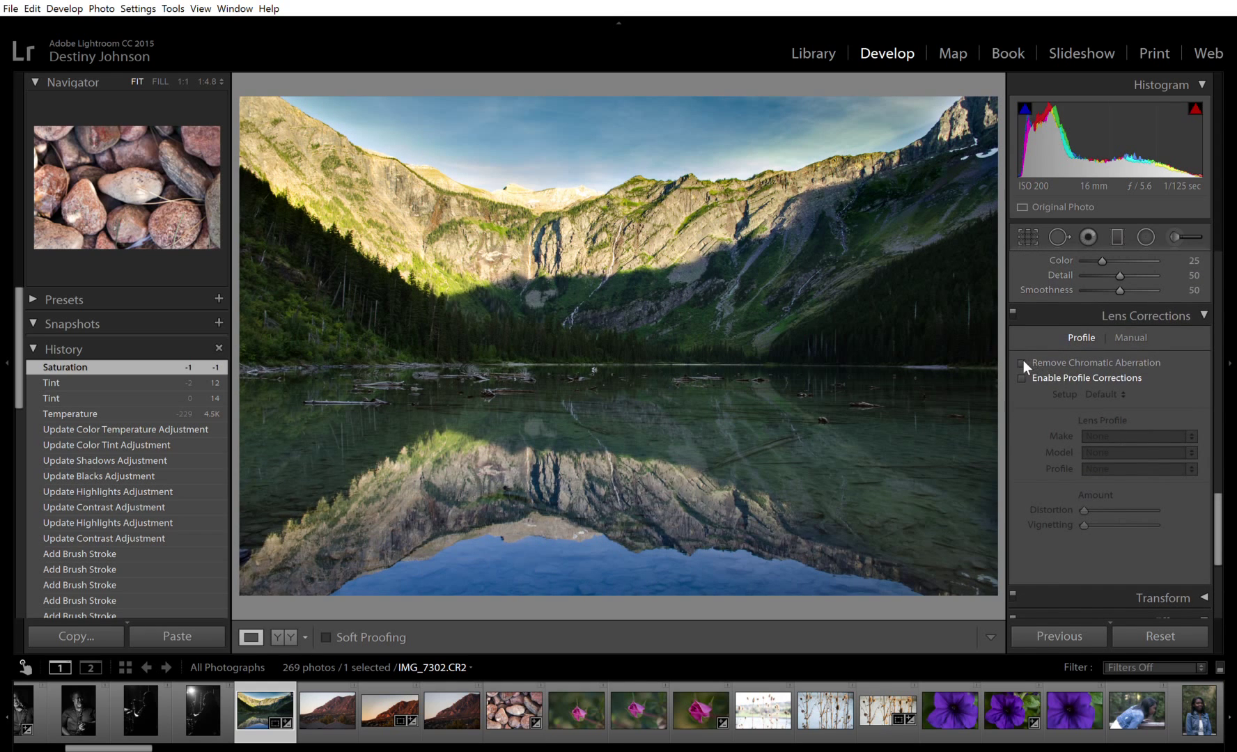
left_click(1022, 376)
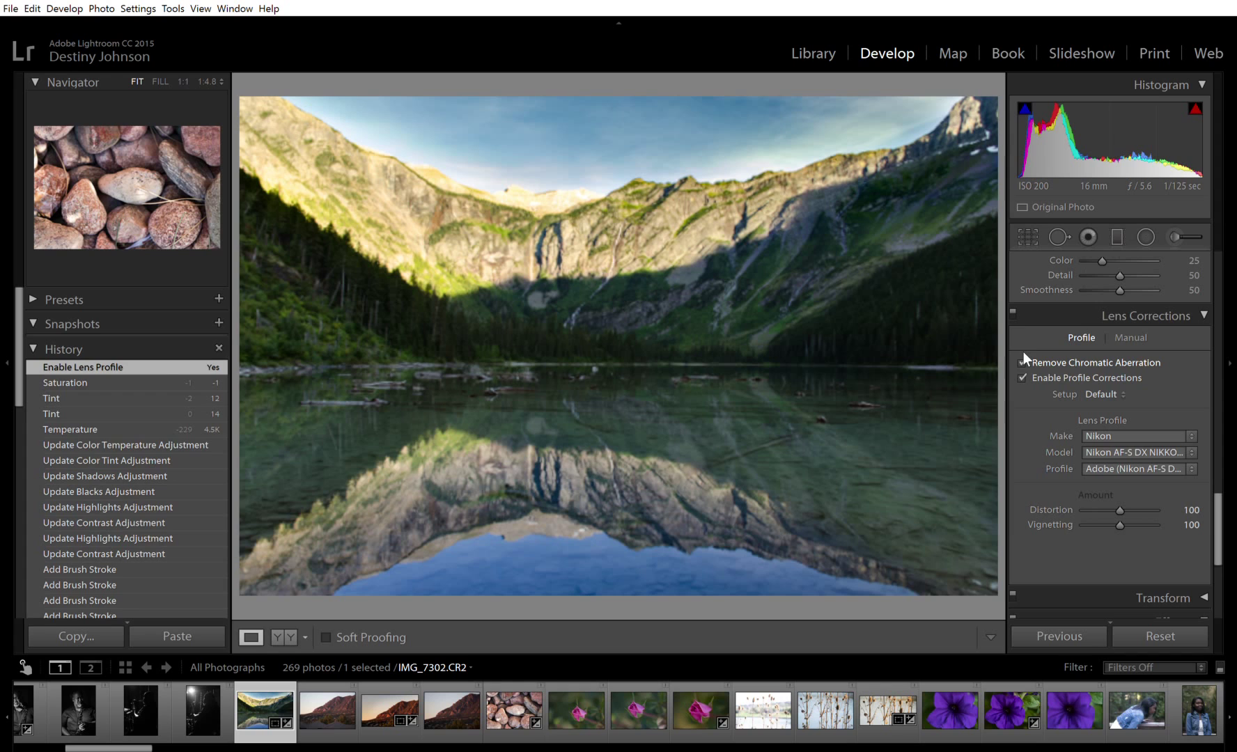
left_click(1023, 356)
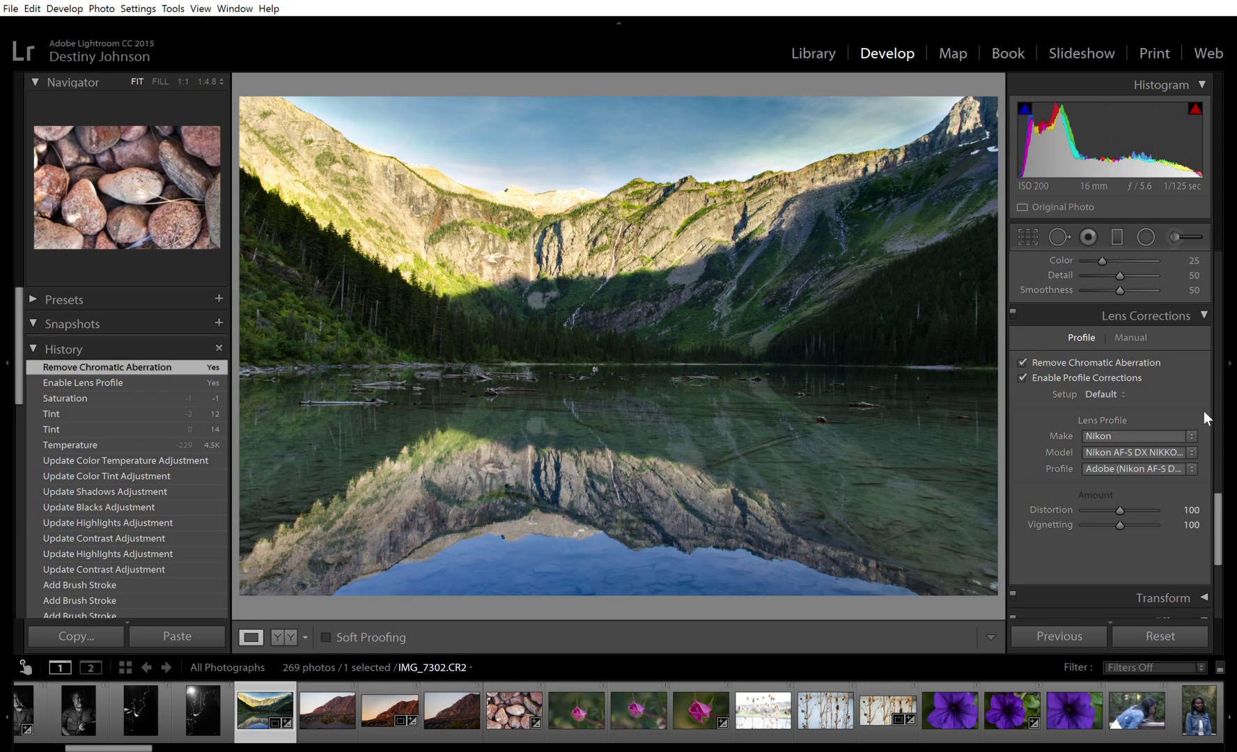
Try the lens profile's vignetting correction at 93 and reset it to its default of 100.
scroll(1202, 411, "down", 3)
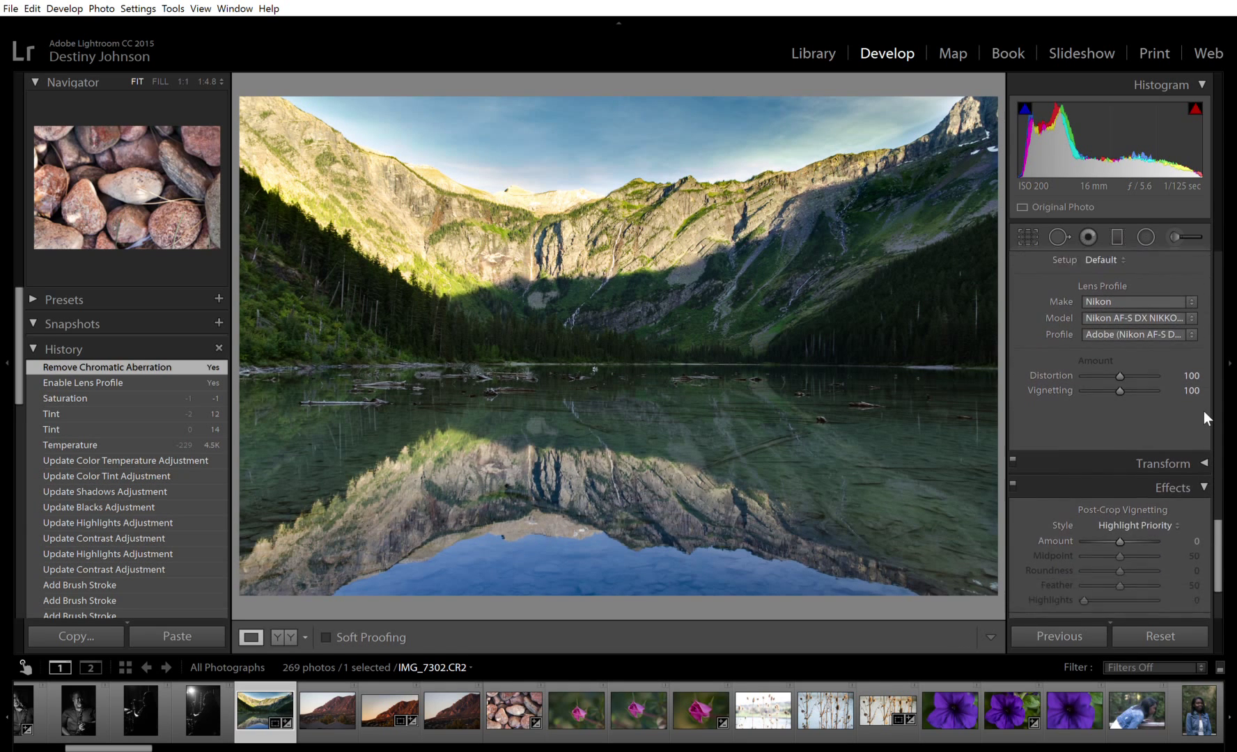
scroll(1203, 411, "down", 2)
scroll(1202, 411, "up", 3)
scroll(1203, 411, "down", 5)
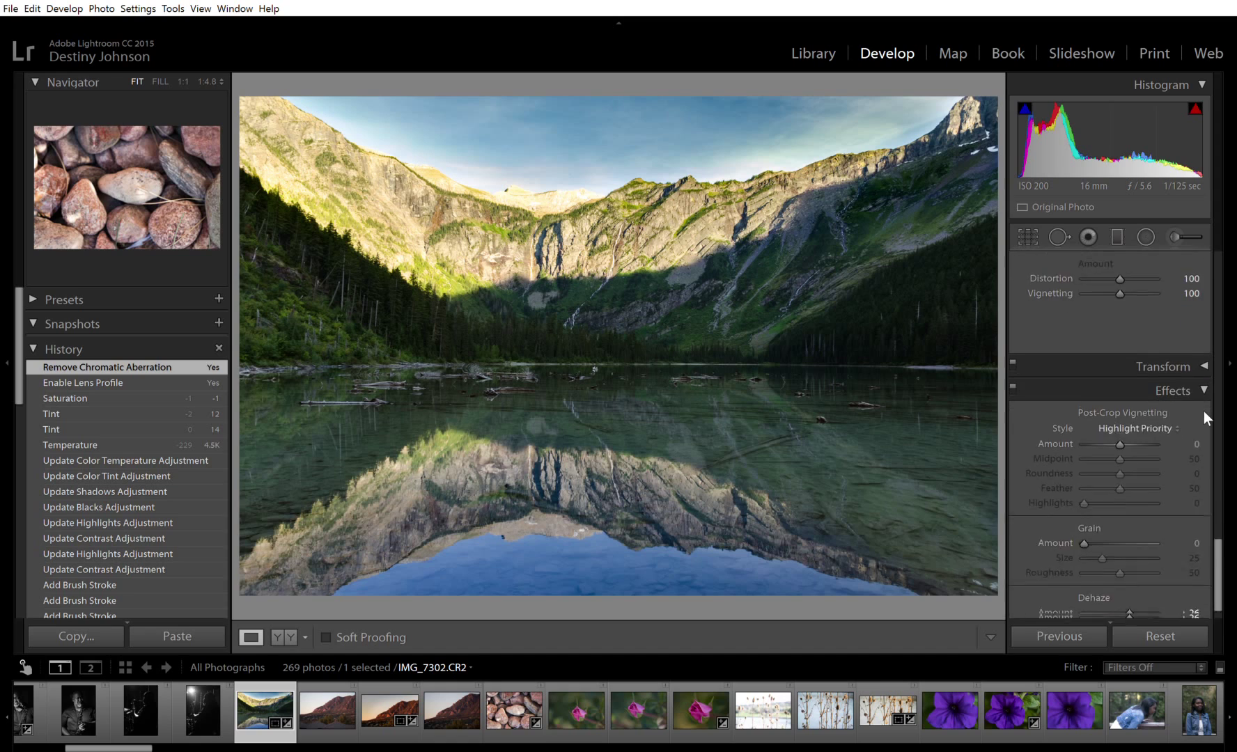
scroll(1203, 410, "down", 2)
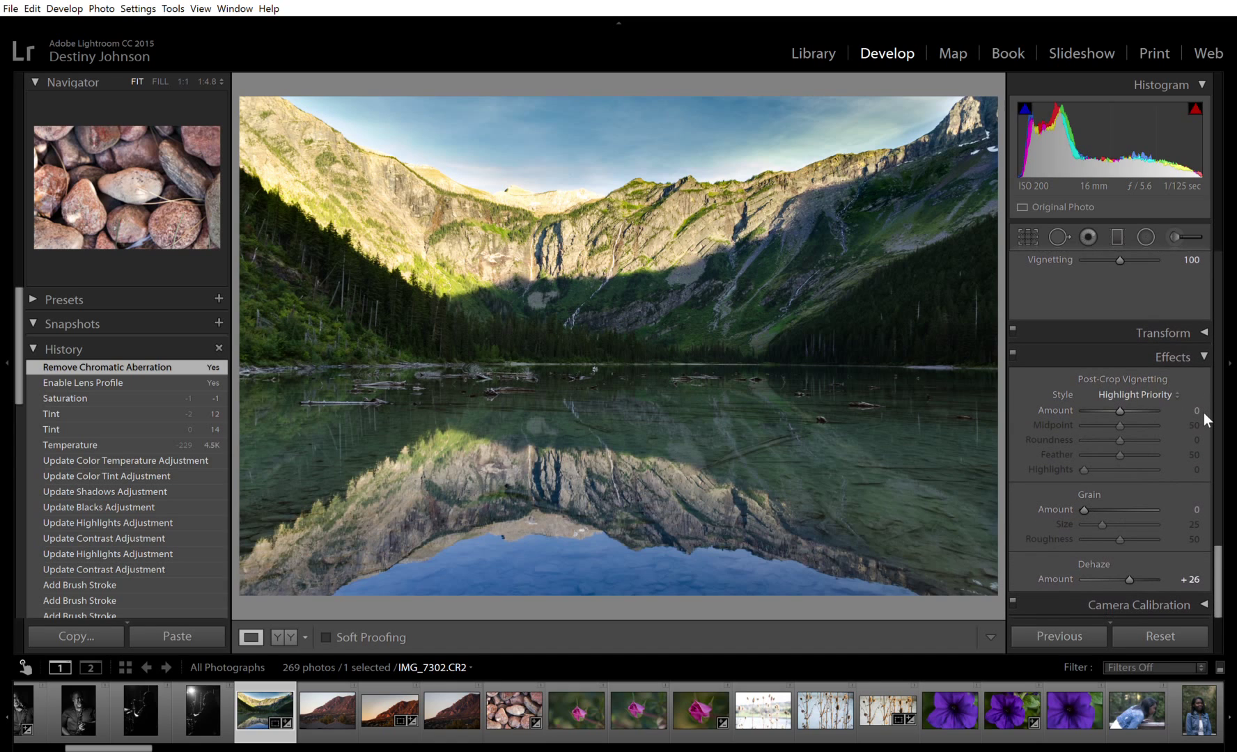
scroll(1203, 411, "up", 1)
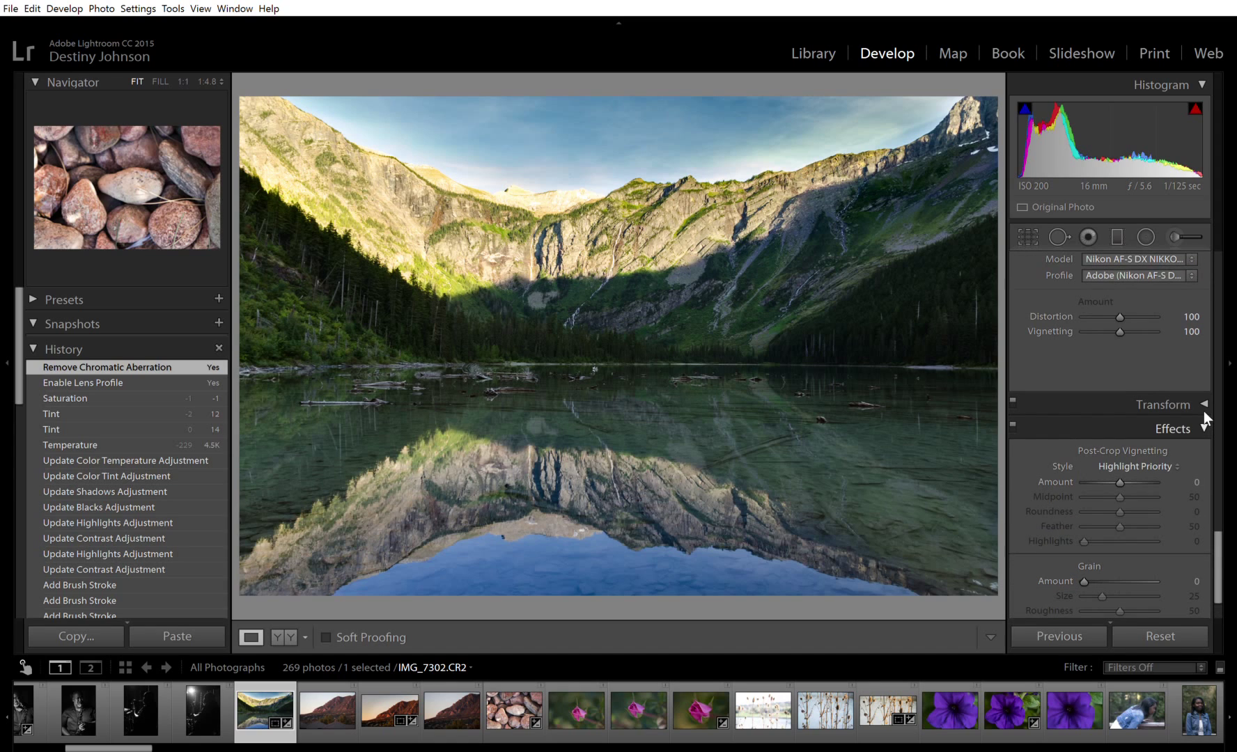
mouse_move(1121, 318)
left_mouse_down()
mouse_move(1142, 324)
mouse_move(1095, 316)
mouse_move(1122, 321)
left_mouse_up()
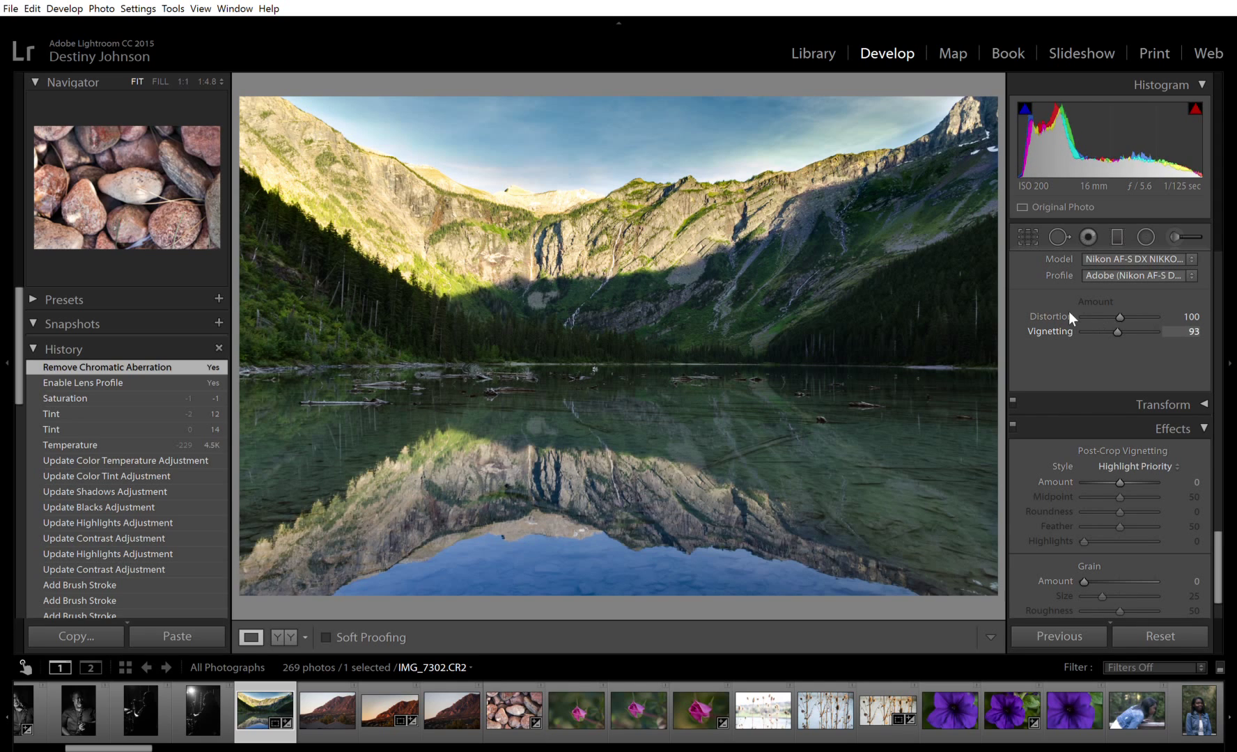
double_click(1058, 331)
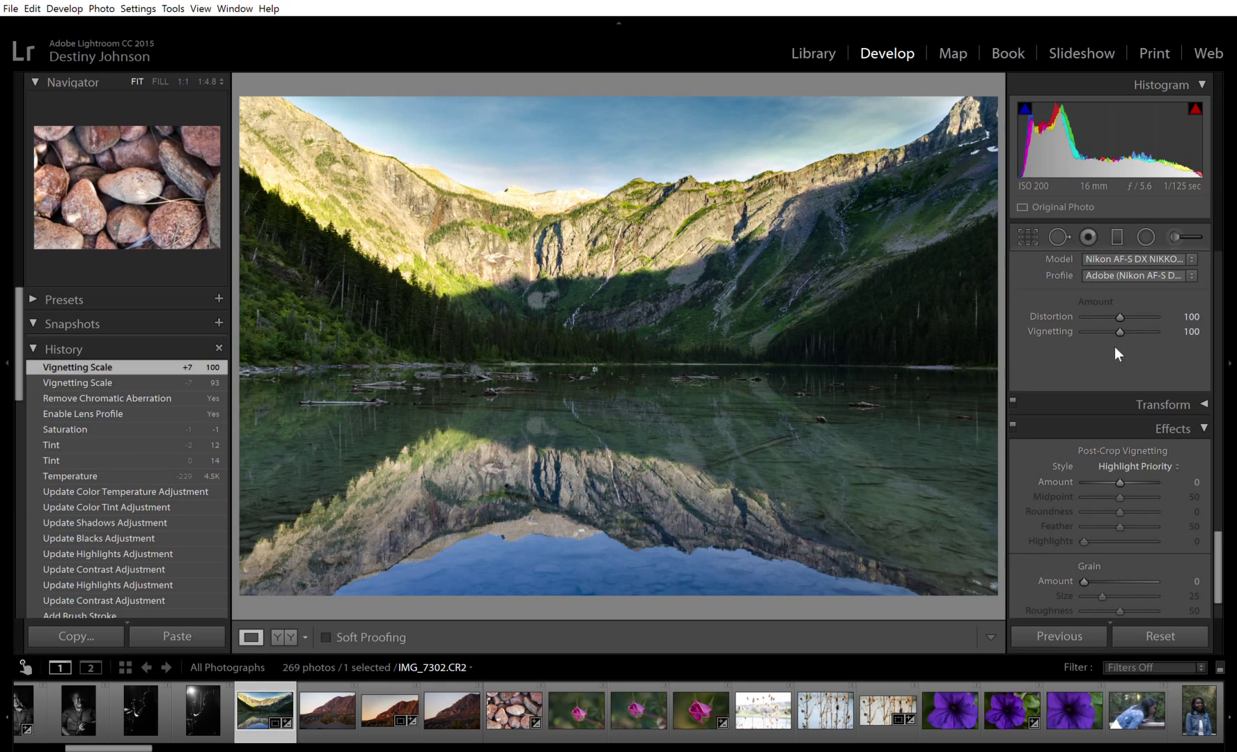
Shape the RGB tone curve by pulling a point in the shadows down and lifting the black endpoint slightly.
scroll(1114, 348, "down", 1)
scroll(1114, 347, "up", 2)
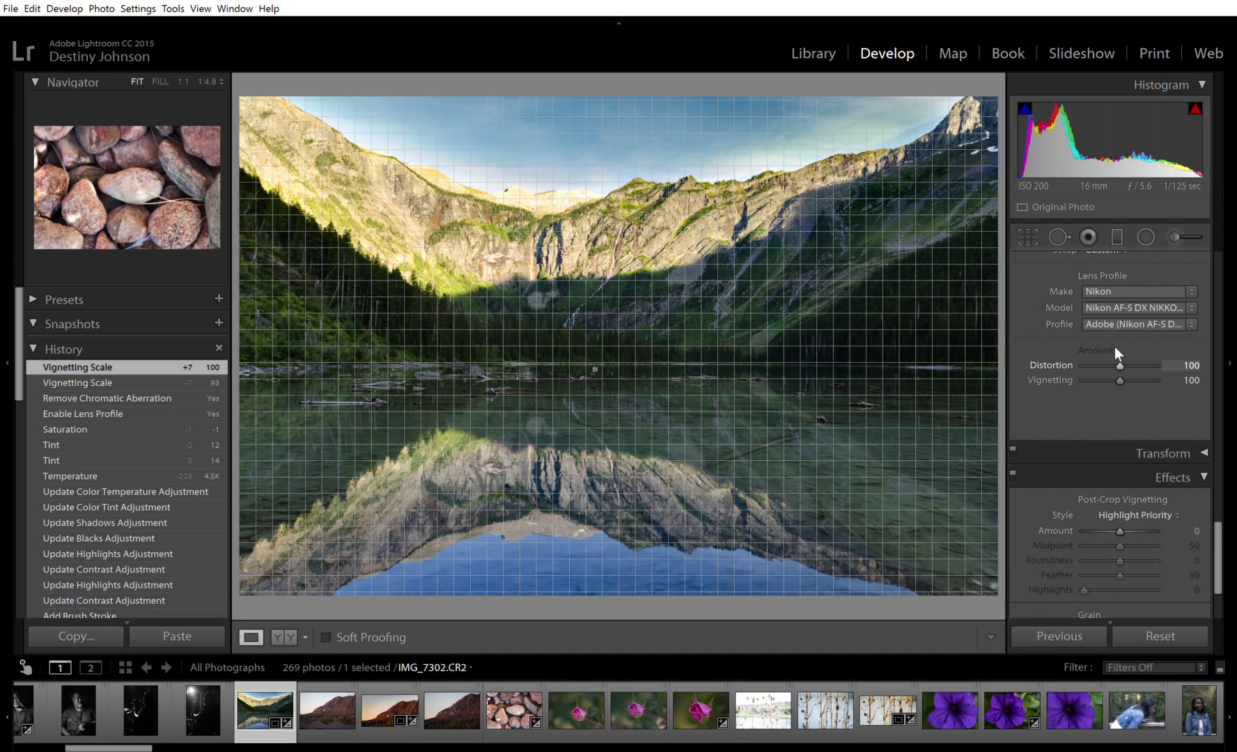
scroll(1216, 374, "up", 3)
scroll(1216, 373, "up", 6)
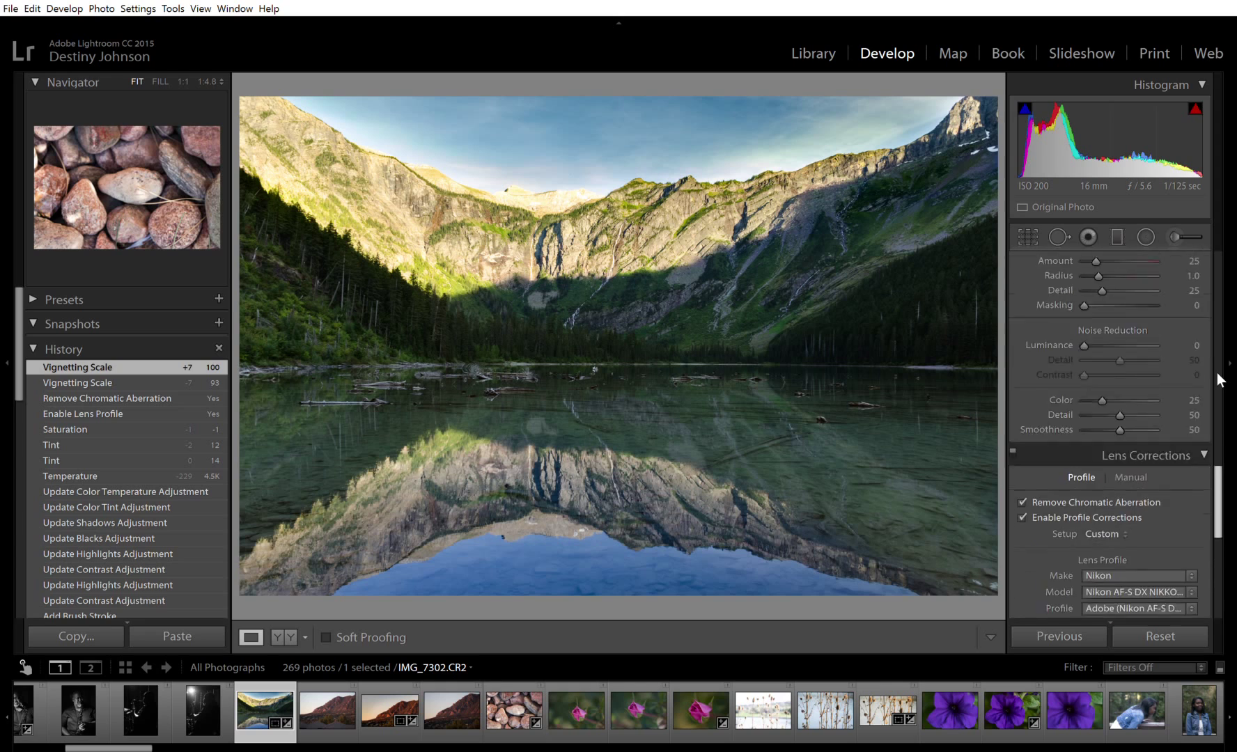
scroll(1217, 373, "up", 5)
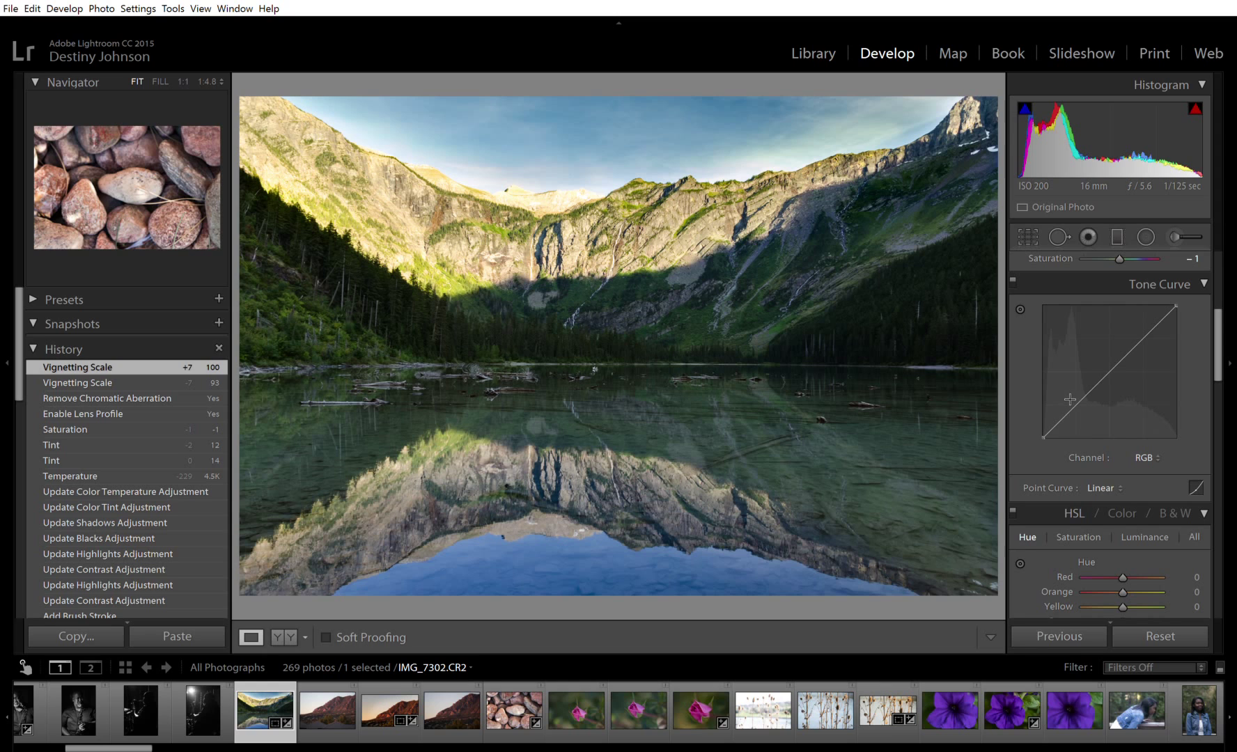
left_click_drag(1070, 401, 1067, 418)
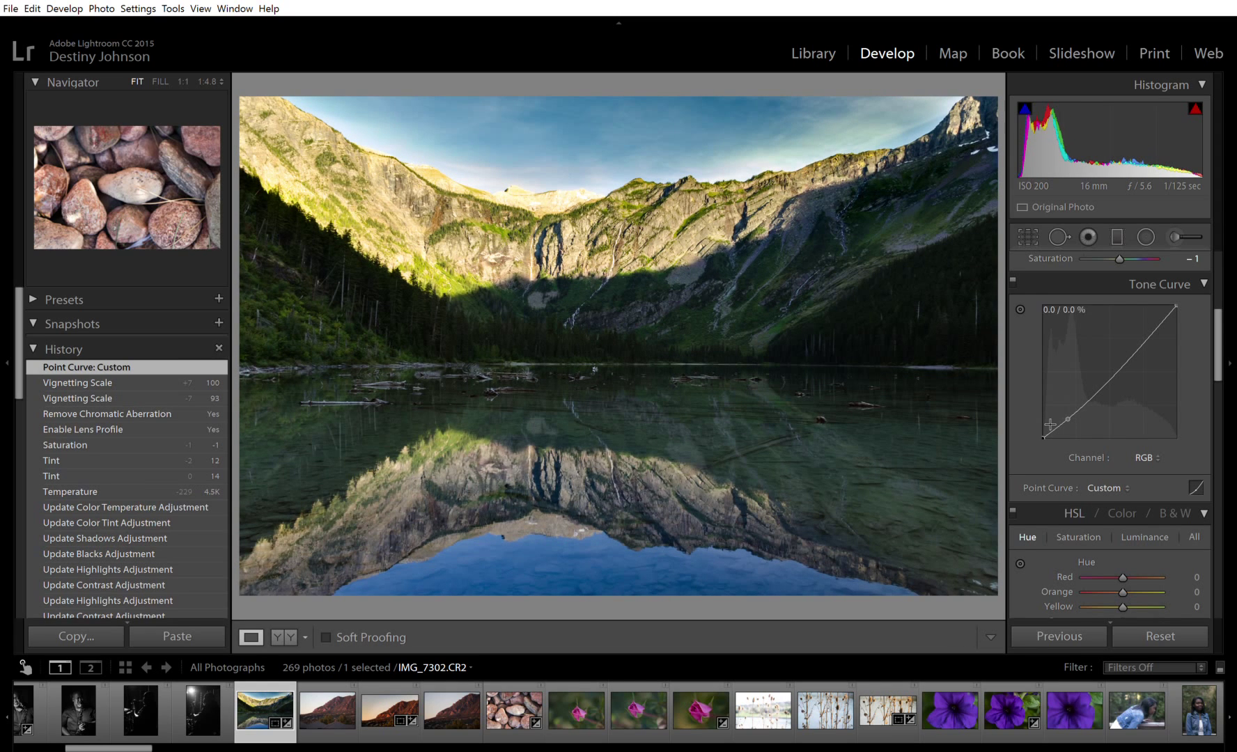
left_click_drag(1046, 427, 1045, 424)
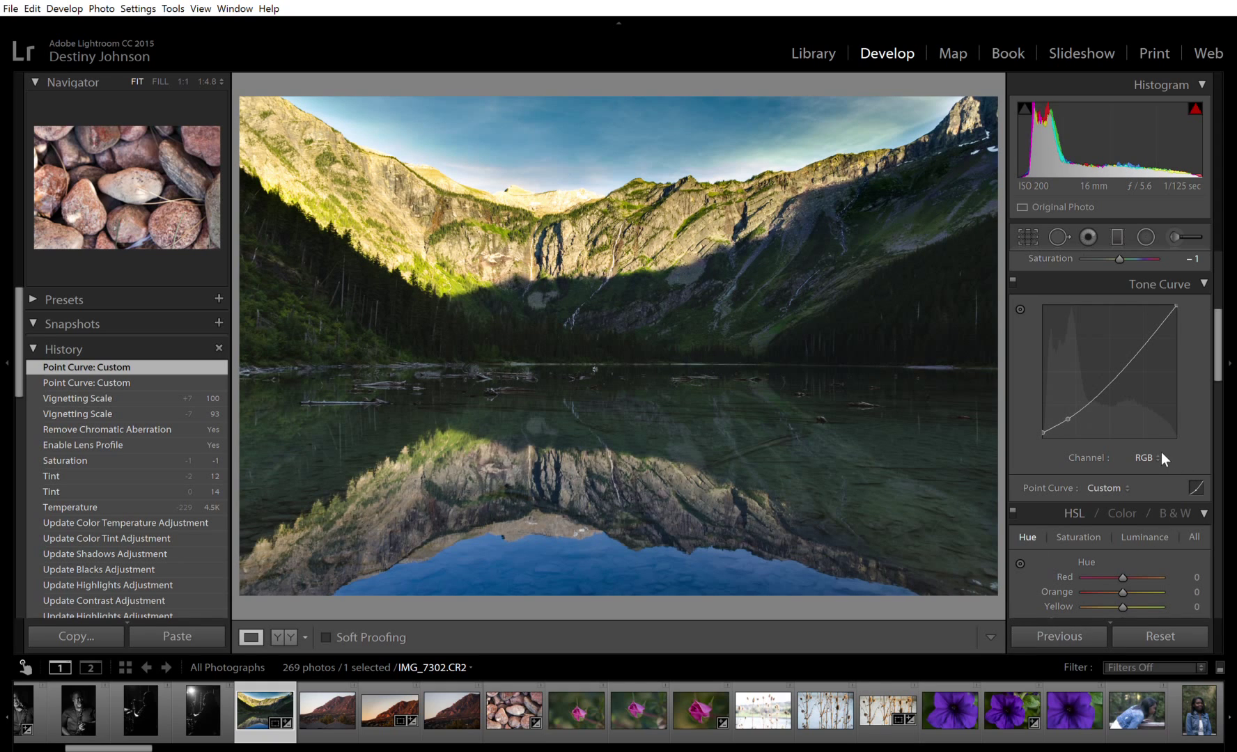
Compare the photo before and after side by side, with the side panels and filmstrip hidden.
key("y")
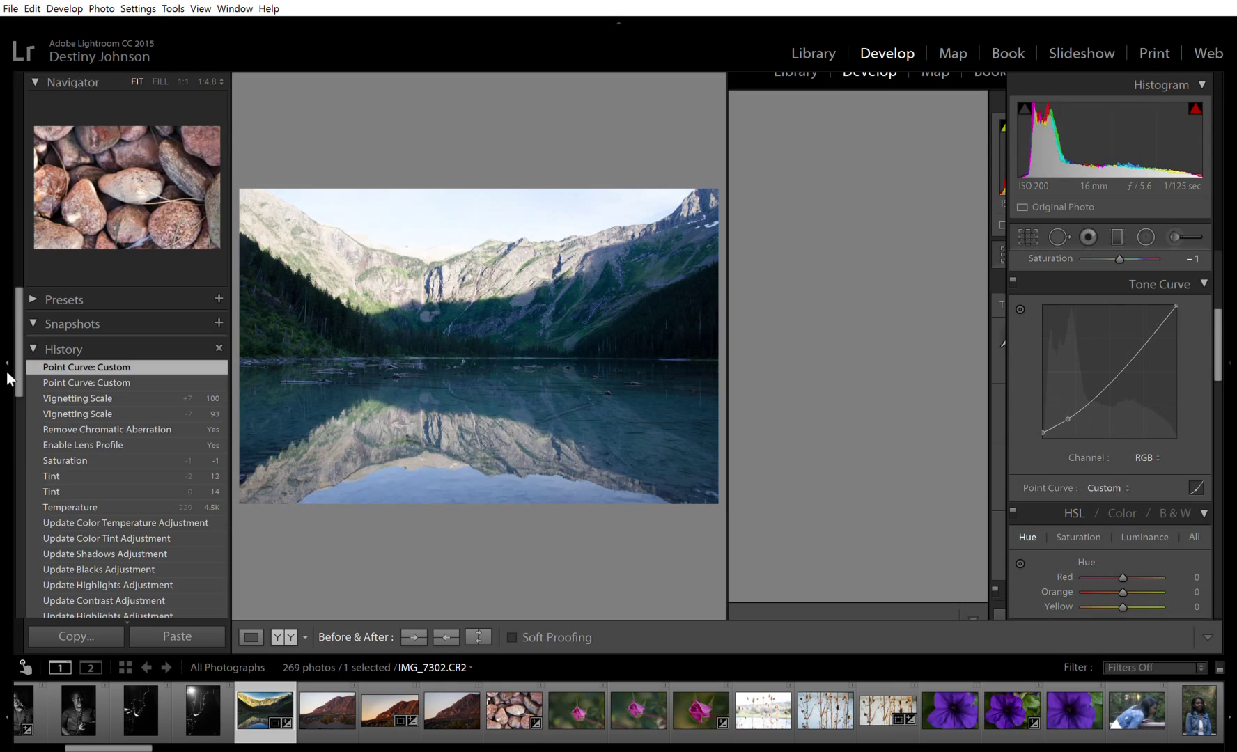
left_click(6, 371)
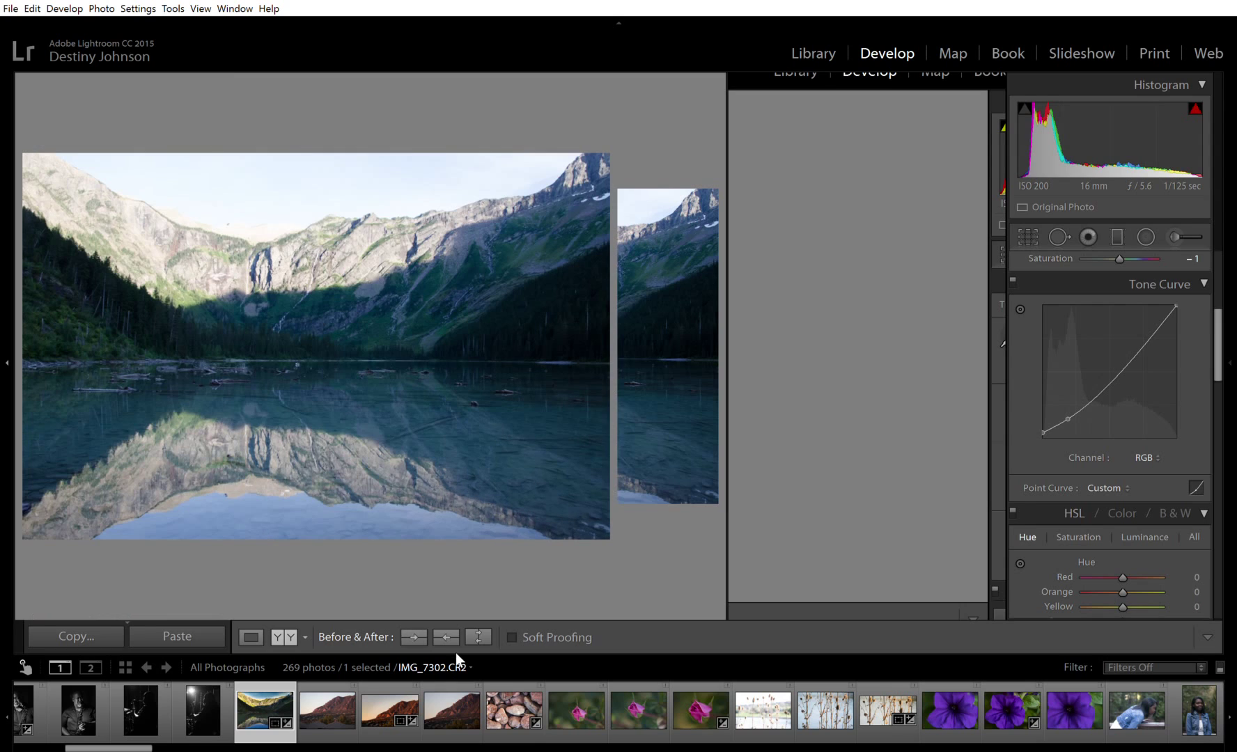
left_click(629, 745)
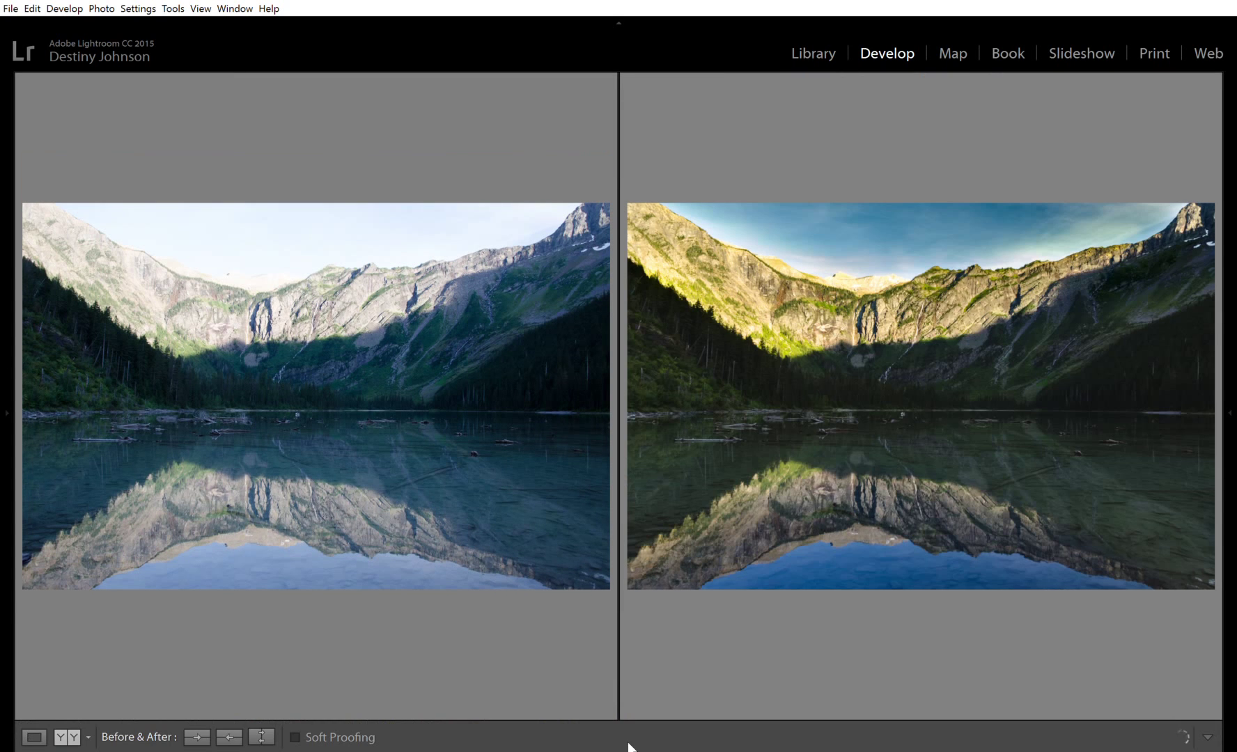